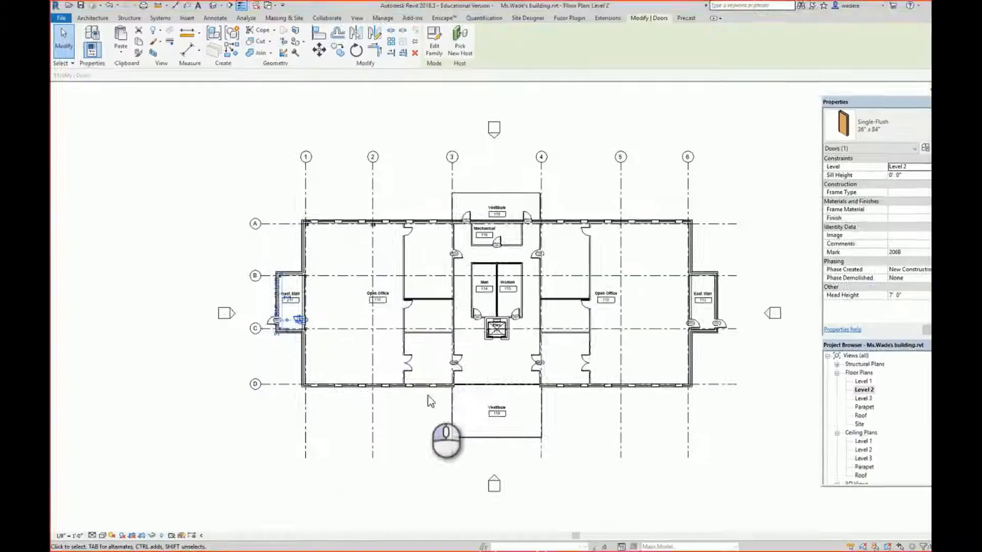
Step: Open the South elevation and examine the blank vestibule curtain wall between grids 3 and 4
{"action": "scroll", "coordinate": [512, 433], "scroll_direction": "up", "scroll_amount": 5}
{"action": "scroll", "coordinate": [512, 433], "scroll_direction": "up", "scroll_amount": 3}
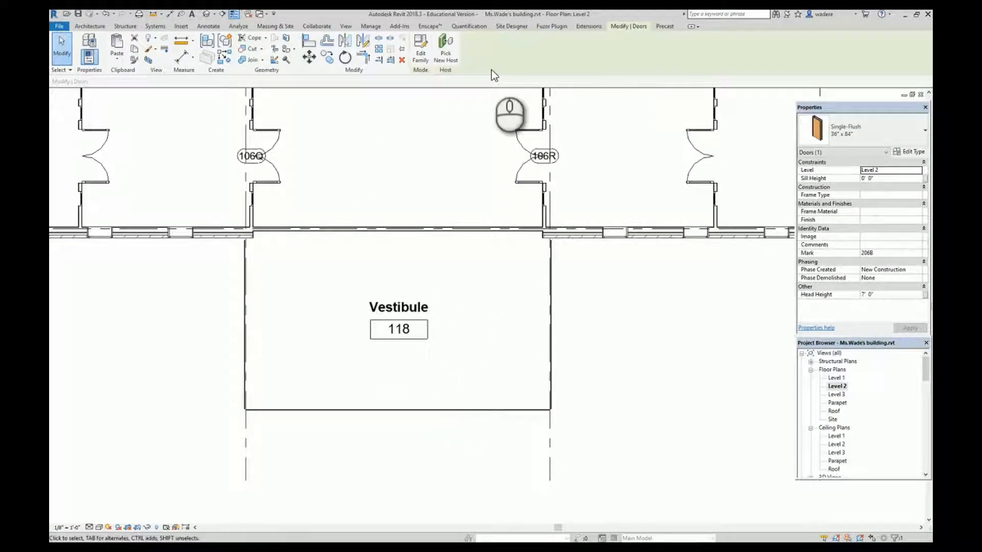
{"action": "scroll", "coordinate": [848, 448], "scroll_direction": "down", "scroll_amount": 3}
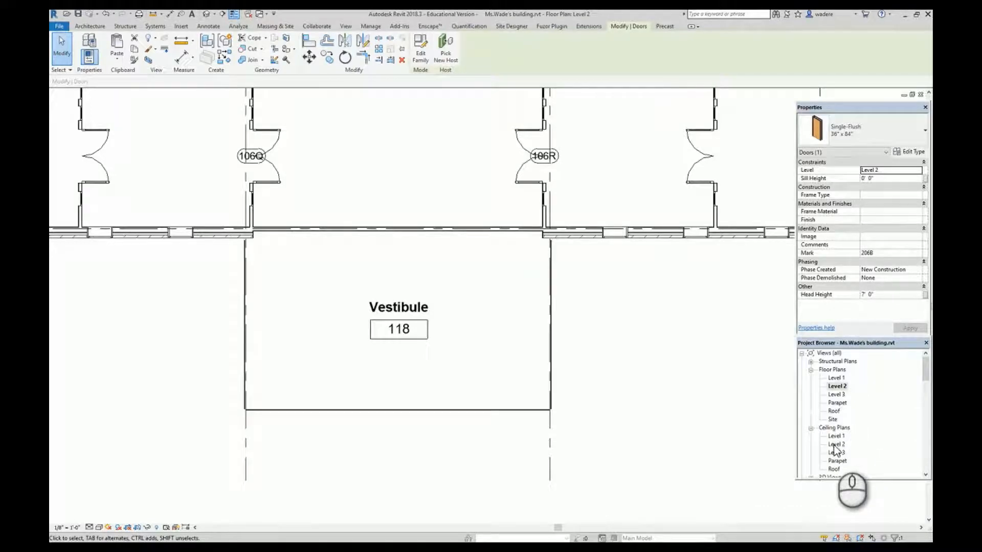
{"action": "double_click", "coordinate": [835, 435]}
{"action": "scroll", "coordinate": [466, 360], "scroll_direction": "up", "scroll_amount": 2}
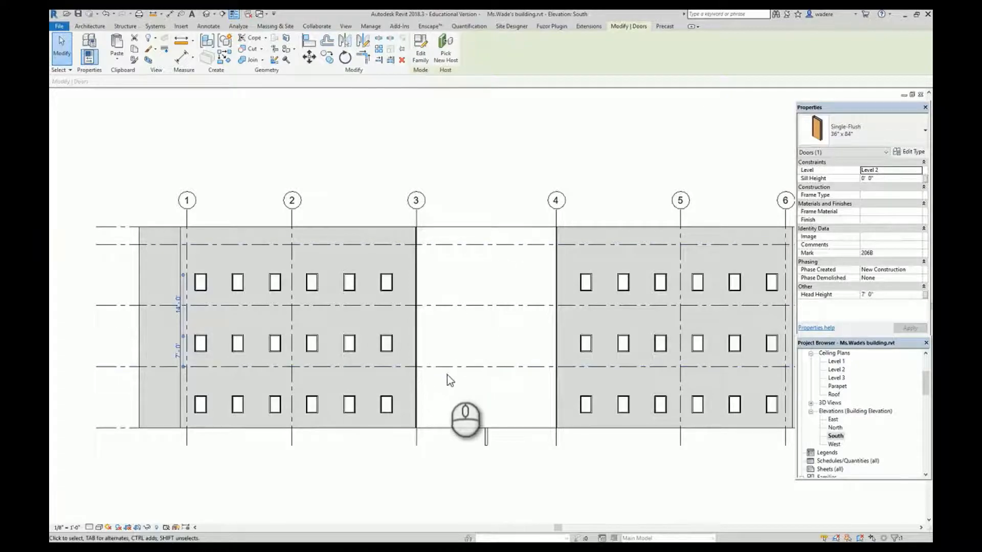
{"action": "scroll", "coordinate": [449, 376], "scroll_direction": "up", "scroll_amount": 1}
{"action": "middle_click_drag", "start_coordinate": [449, 381], "coordinate": [397, 368]}
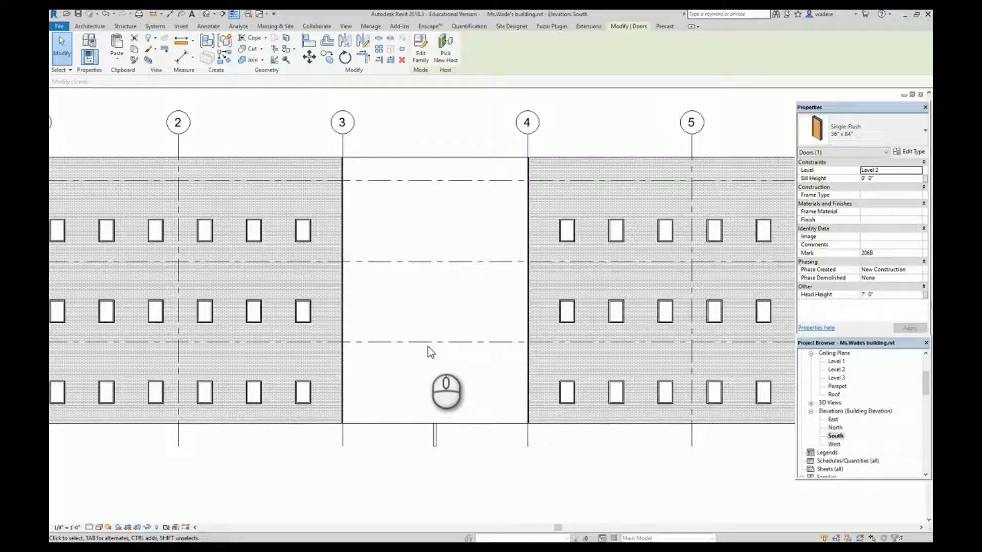
{"action": "scroll", "coordinate": [447, 358], "scroll_direction": "down", "scroll_amount": 4}
{"action": "middle_click_drag", "start_coordinate": [458, 362], "coordinate": [443, 330]}
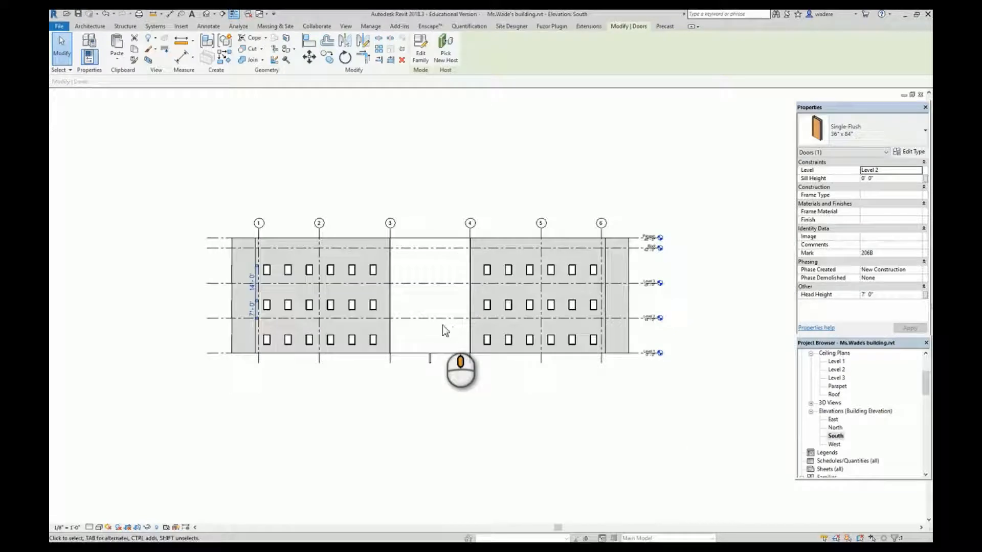
Step: Open the default 3D view and examine the front vestibule's curtain walls
{"action": "left_click", "coordinate": [350, 27]}
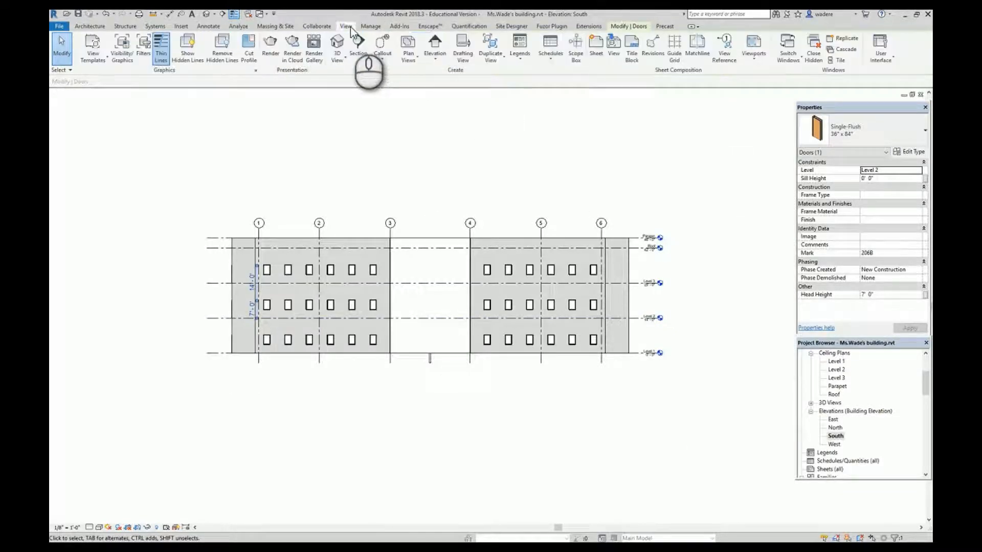
{"action": "left_click", "coordinate": [337, 44]}
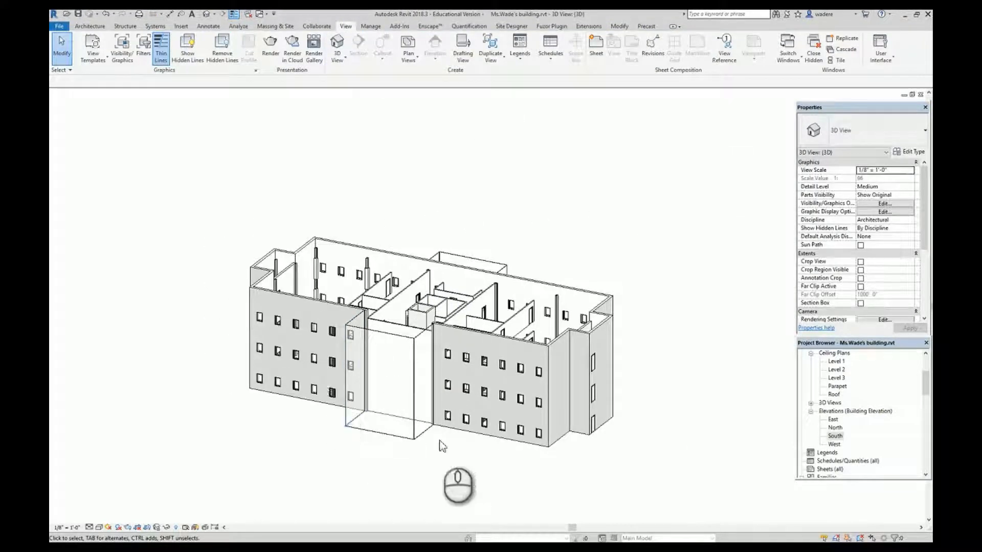
{"action": "scroll", "coordinate": [380, 352], "scroll_direction": "up", "scroll_amount": 2}
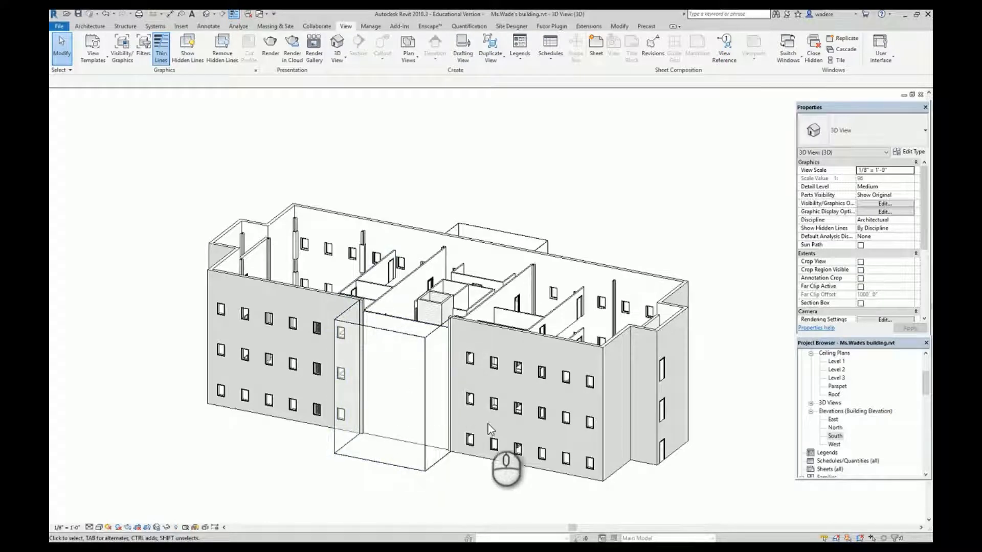
{"action": "scroll", "coordinate": [460, 435], "scroll_direction": "down", "scroll_amount": 2}
{"action": "scroll", "coordinate": [471, 404], "scroll_direction": "up", "scroll_amount": 1}
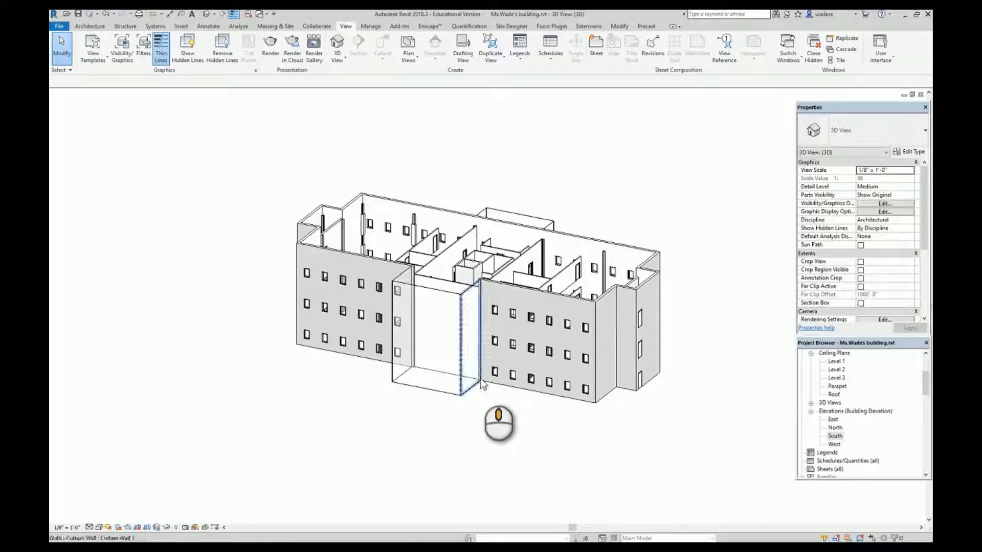
{"action": "scroll", "coordinate": [409, 453], "scroll_direction": "up", "scroll_amount": 2}
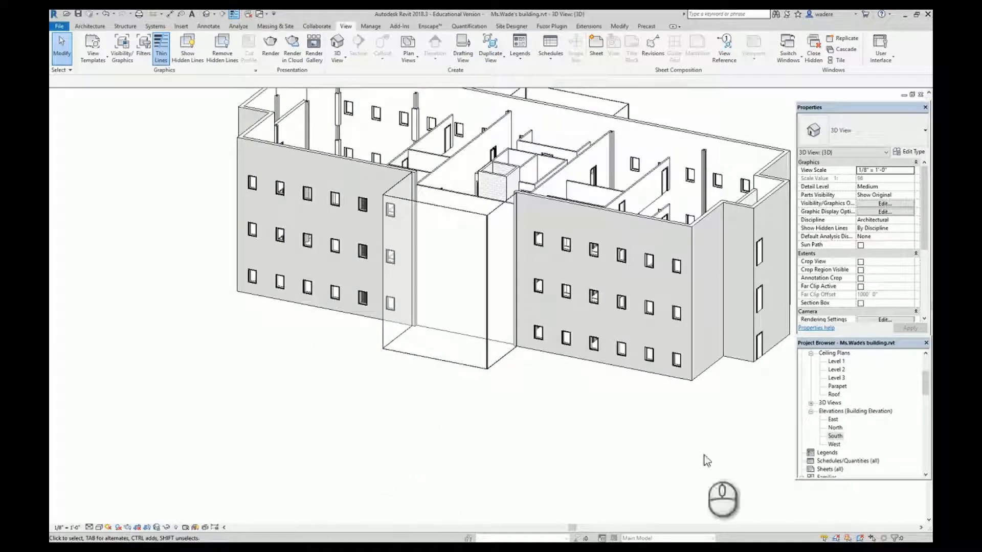
Step: Open the Level 1 floor plan and examine the front Vestibule 100 enclosure along grid D
{"action": "scroll", "coordinate": [854, 409], "scroll_direction": "up", "scroll_amount": 1}
{"action": "scroll", "coordinate": [855, 415], "scroll_direction": "up", "scroll_amount": 3}
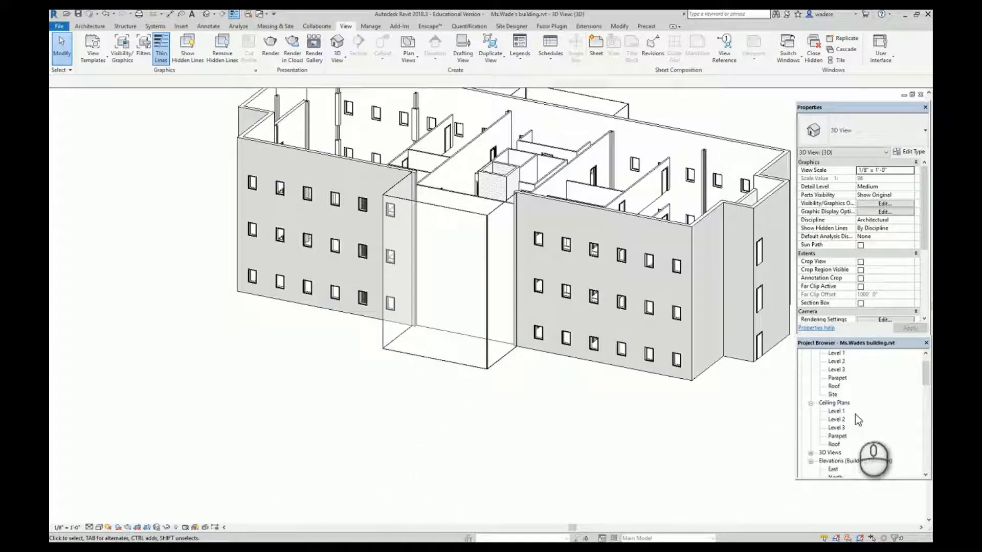
{"action": "double_click", "coordinate": [835, 378]}
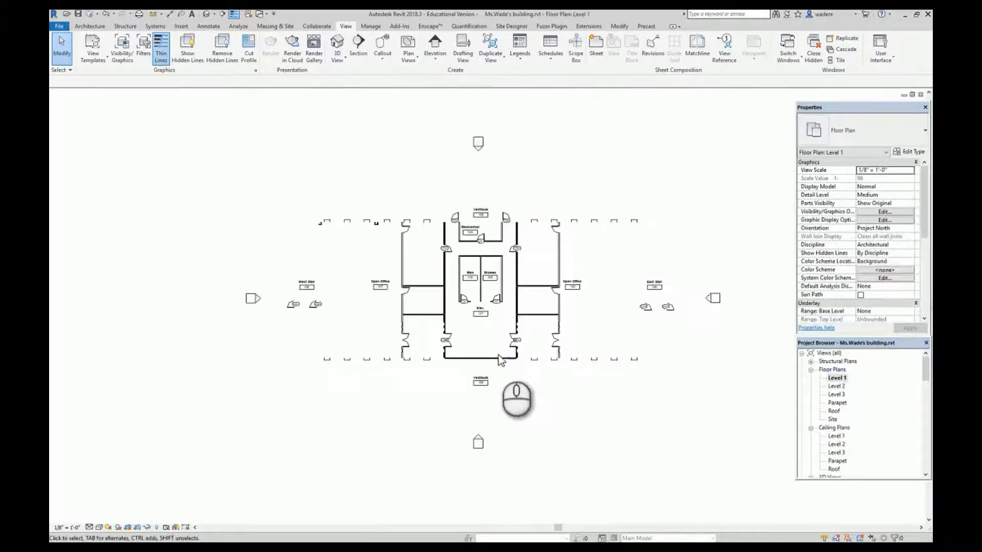
{"action": "left_click", "coordinate": [157, 527]}
{"action": "left_click", "coordinate": [884, 44]}
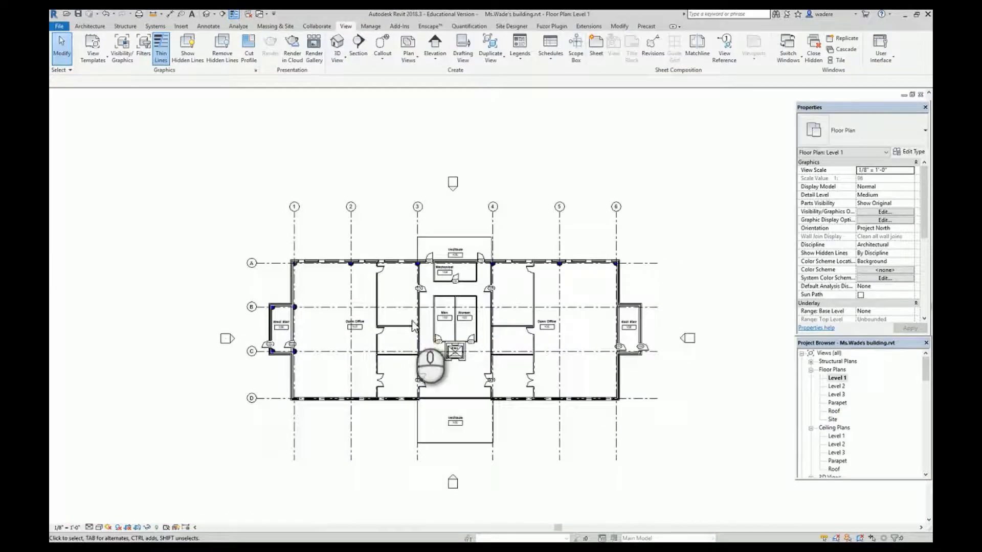
{"action": "scroll", "coordinate": [284, 267], "scroll_direction": "up", "scroll_amount": 5}
{"action": "scroll", "coordinate": [196, 215], "scroll_direction": "up", "scroll_amount": 2}
{"action": "middle_click", "coordinate": [208, 222]}
{"action": "middle_click", "coordinate": [208, 222]}
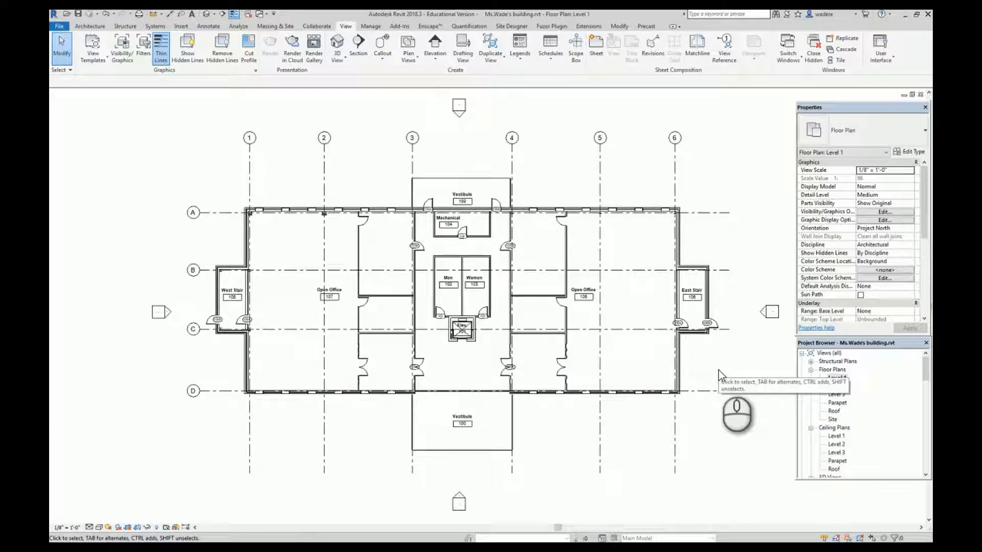
{"action": "scroll", "coordinate": [446, 462], "scroll_direction": "up", "scroll_amount": 3}
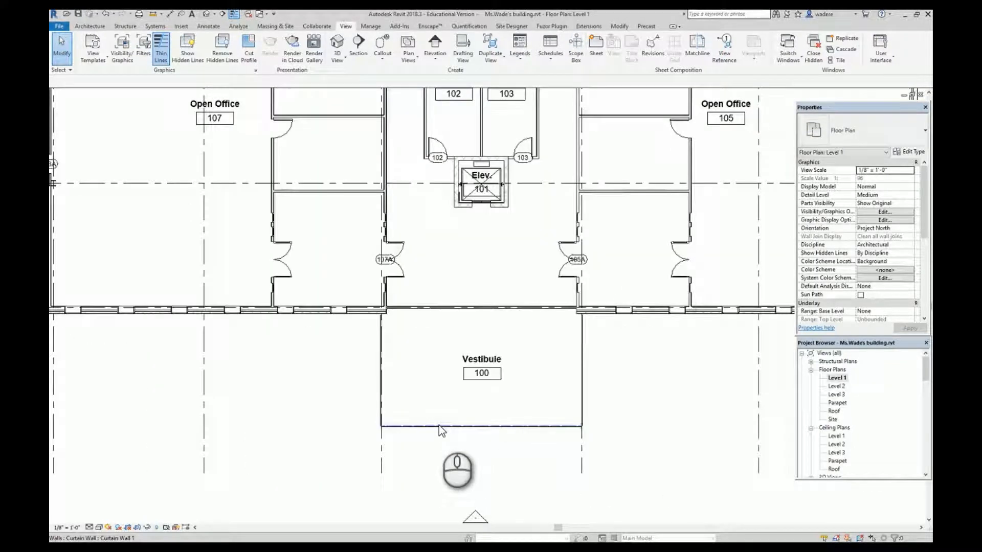
{"action": "scroll", "coordinate": [438, 424], "scroll_direction": "down", "scroll_amount": 1}
Step: Review the curtain wall types available for an architectural wall without placing a wall
{"action": "left_click", "coordinate": [91, 27]}
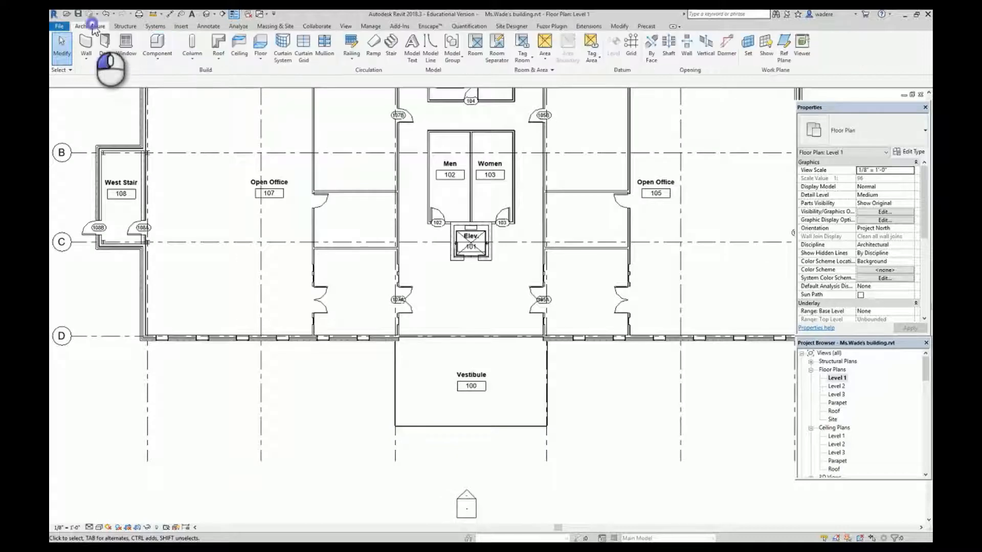
{"action": "left_click", "coordinate": [85, 58]}
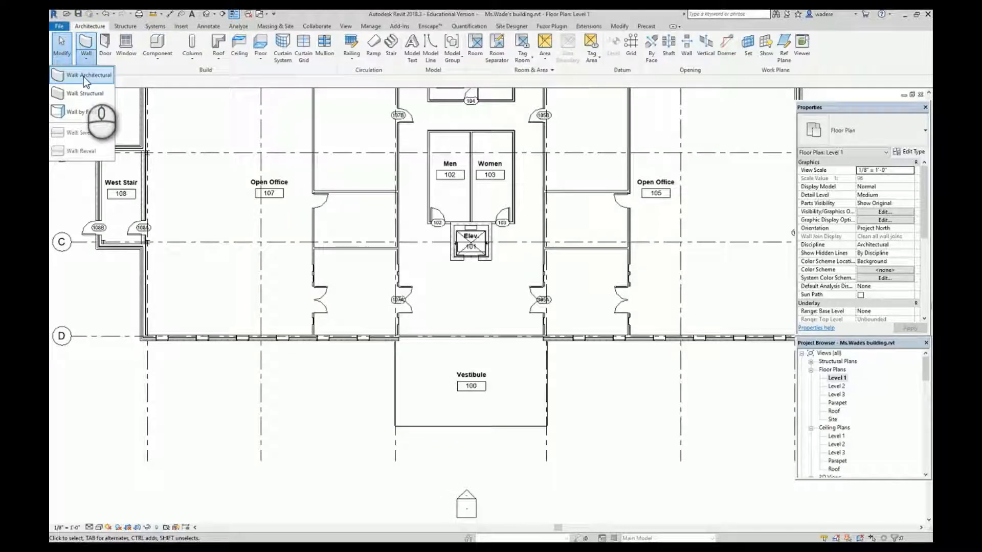
{"action": "left_click", "coordinate": [86, 81]}
{"action": "left_click", "coordinate": [875, 135]}
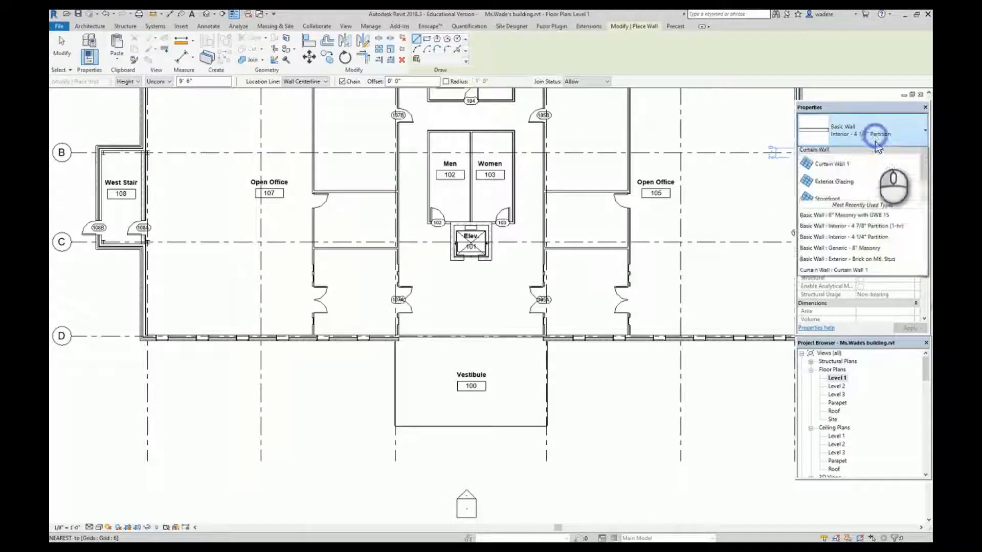
{"action": "scroll", "coordinate": [858, 343], "scroll_direction": "down", "scroll_amount": 2}
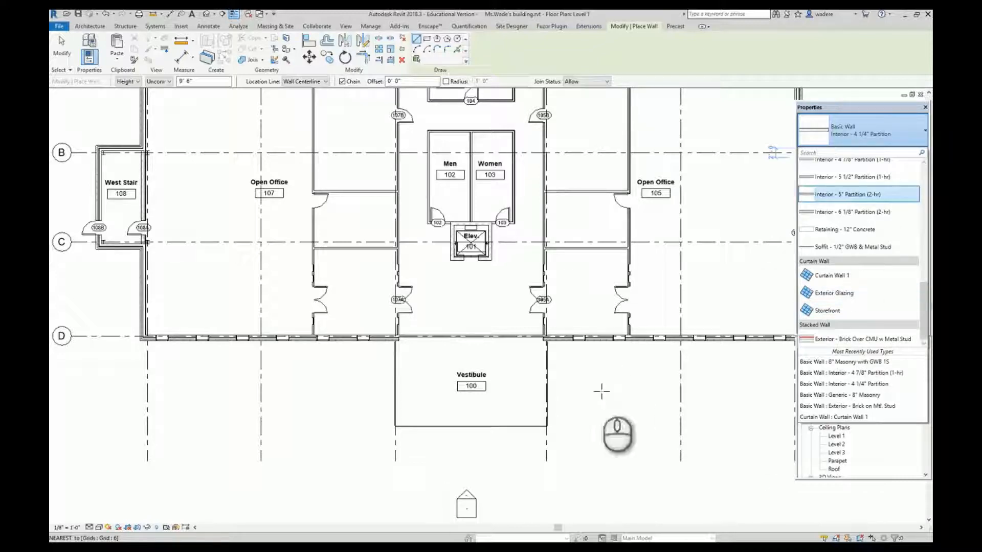
{"action": "left_click", "coordinate": [747, 461]}
{"action": "left_click", "coordinate": [747, 461]}
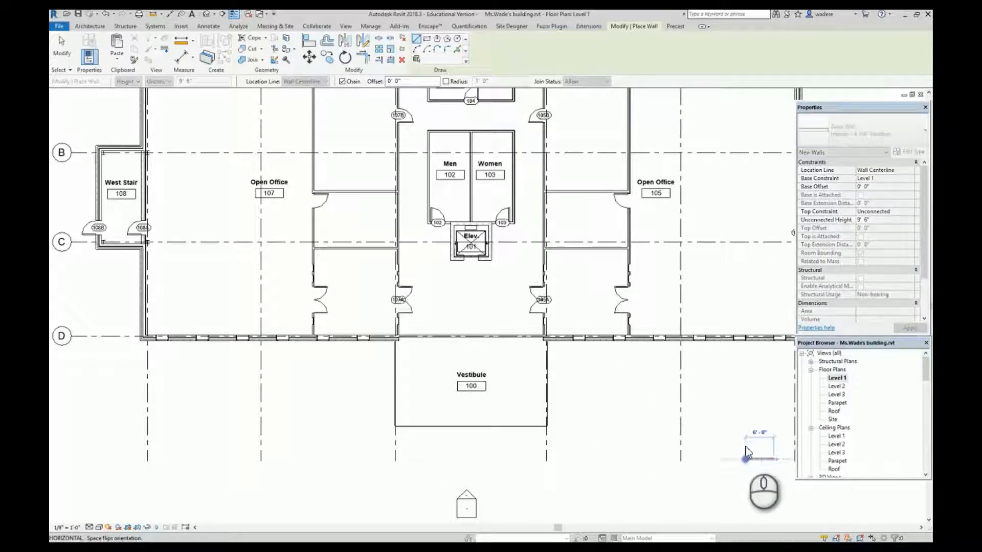
{"action": "key", "text": "Escape"}
{"action": "key", "text": "Escape"}
Step: Open the South elevation at the front vestibule curtain wall between grids 3 and 4
{"action": "scroll", "coordinate": [848, 419], "scroll_direction": "down", "scroll_amount": 3}
{"action": "double_click", "coordinate": [835, 435]}
{"action": "scroll", "coordinate": [395, 335], "scroll_direction": "up", "scroll_amount": 4}
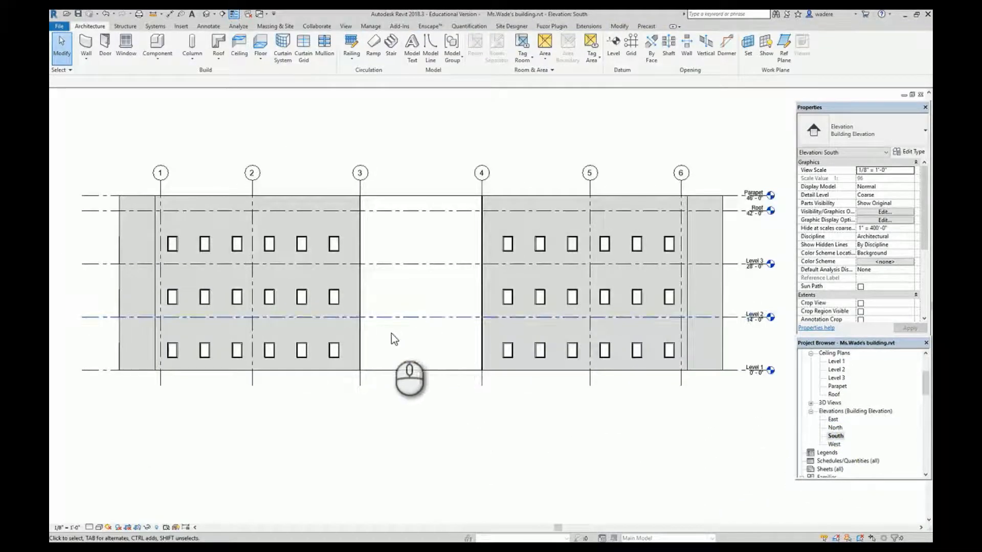
{"action": "middle_click_drag", "start_coordinate": [396, 342], "coordinate": [415, 388]}
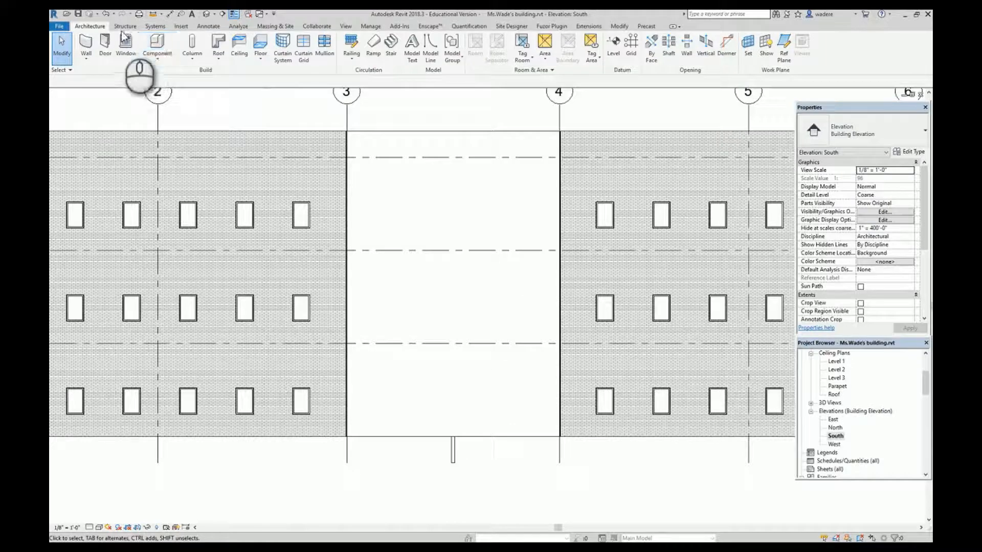
{"action": "left_click", "coordinate": [303, 60]}
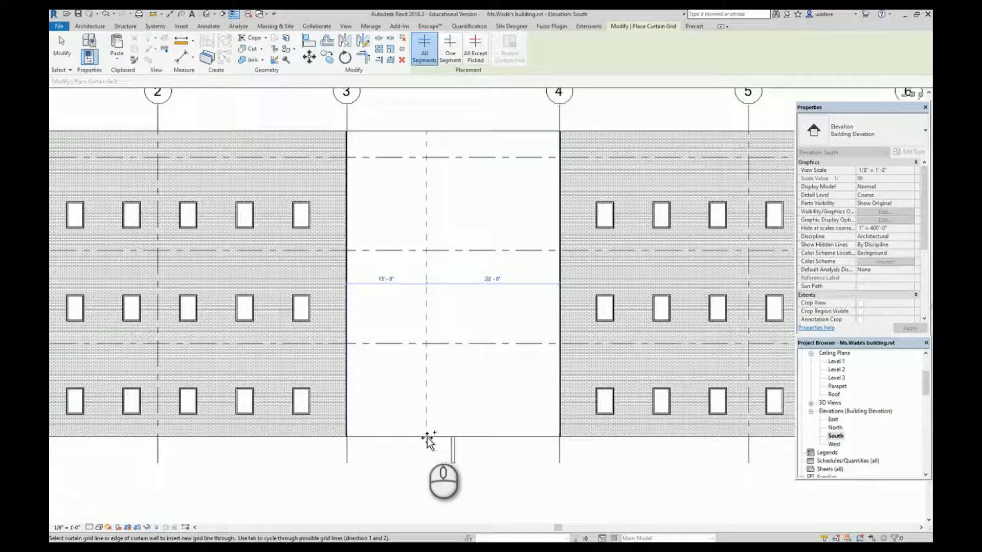
{"action": "key", "text": "Escape"}
{"action": "key", "text": "Escape"}
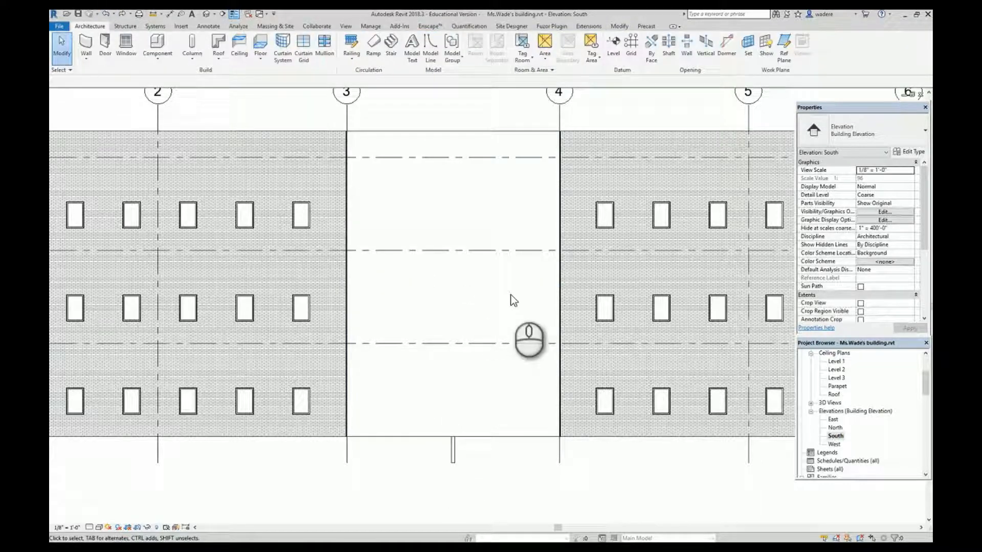
Step: Add vertical curtain grid lines to the vestibule wall at its midpoint, 4' to either side of it, and 6' in from each edge
{"action": "left_click", "coordinate": [303, 42]}
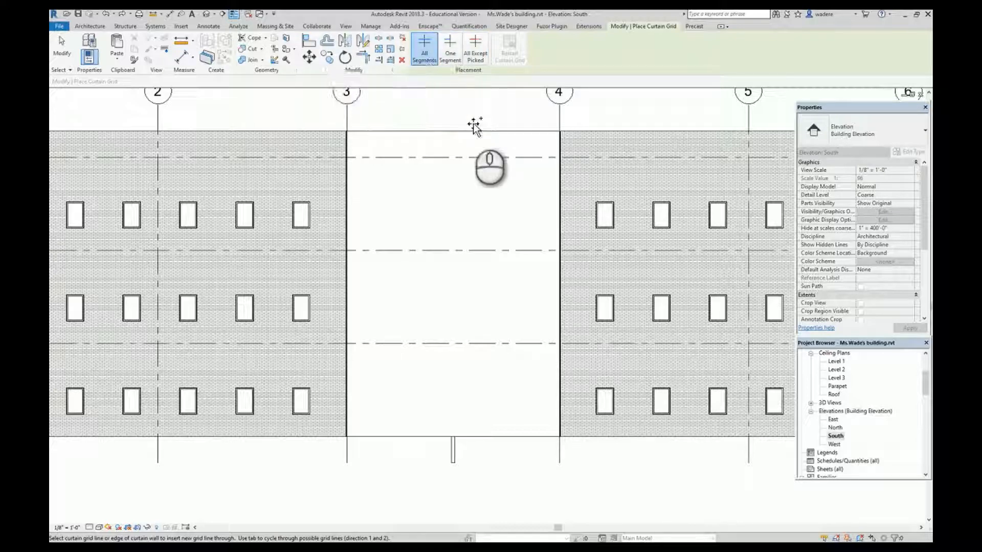
{"action": "left_click", "coordinate": [453, 437]}
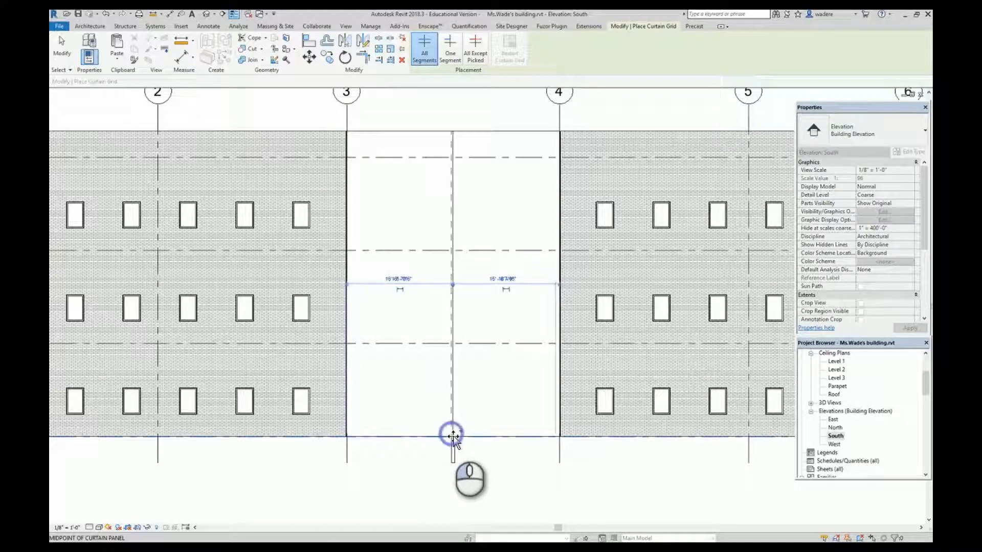
{"action": "left_click", "coordinate": [428, 436]}
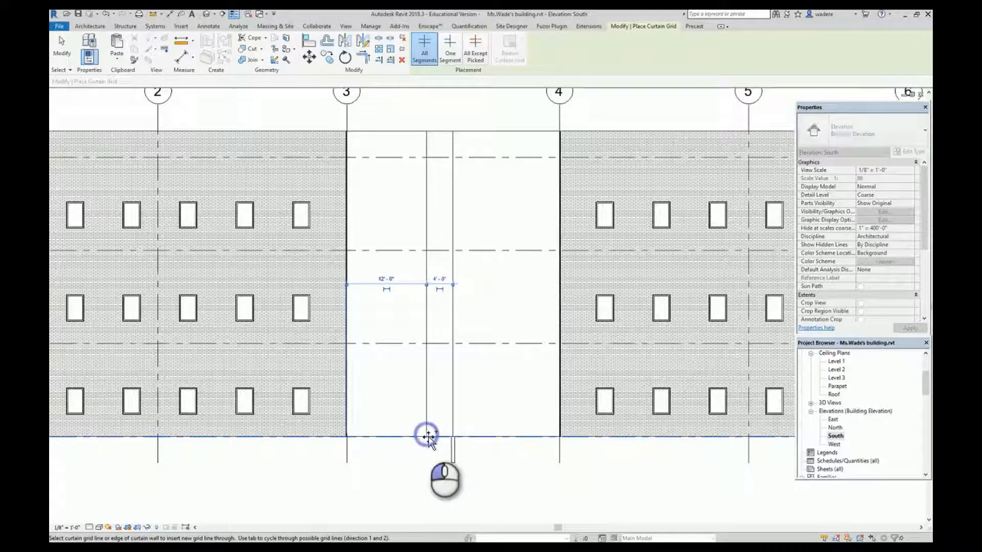
{"action": "left_click", "coordinate": [480, 436]}
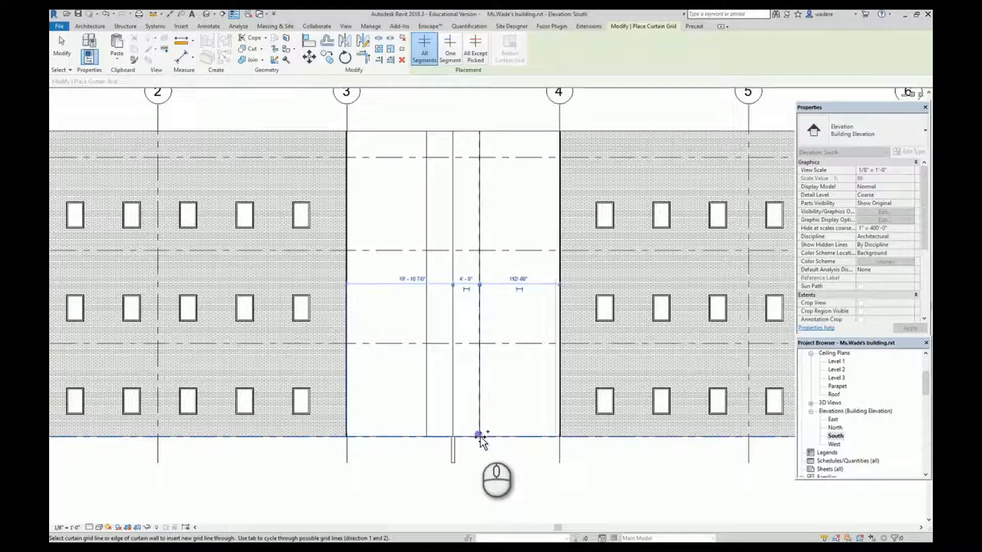
{"action": "left_click", "coordinate": [520, 436]}
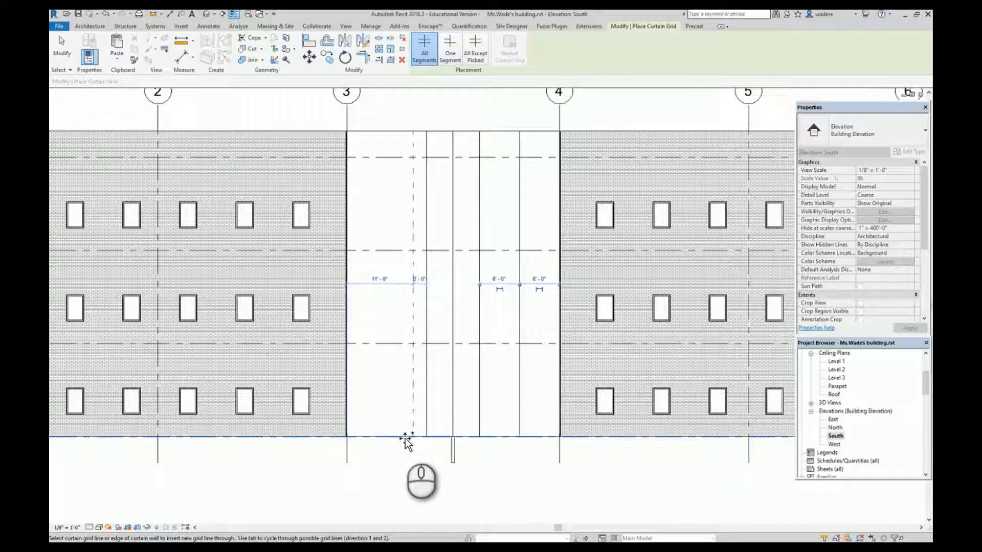
{"action": "left_click", "coordinate": [386, 437]}
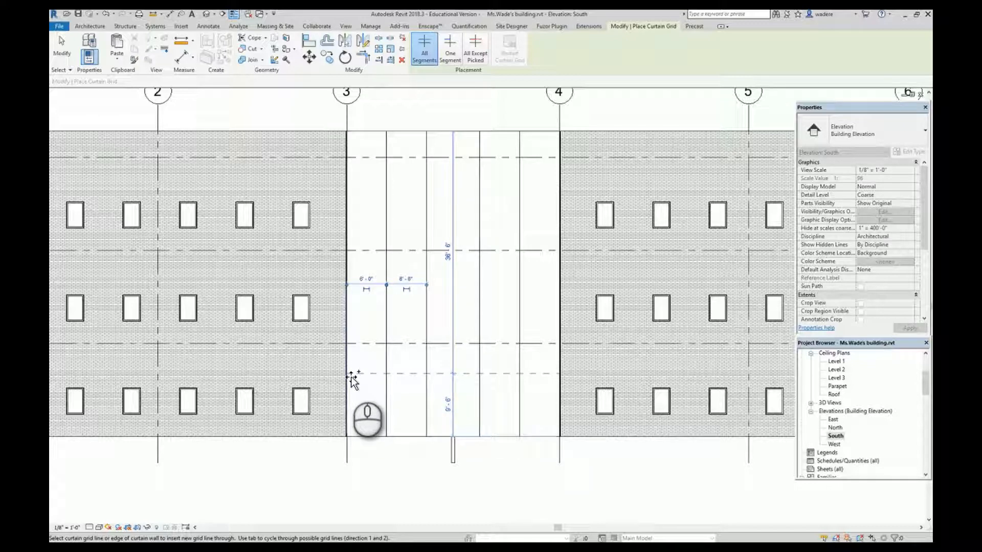
Step: Add horizontal curtain grid lines to the vestibule's south wall at Level 2, Level 3 and Roof, and 9' above Levels 1, 2 and 3
{"action": "left_click", "coordinate": [352, 377]}
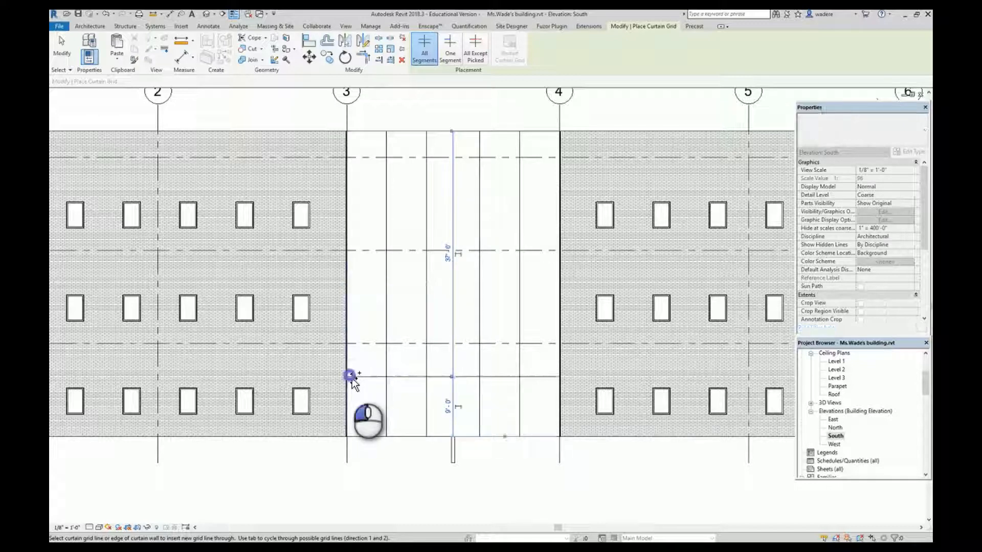
{"action": "left_click", "coordinate": [346, 343]}
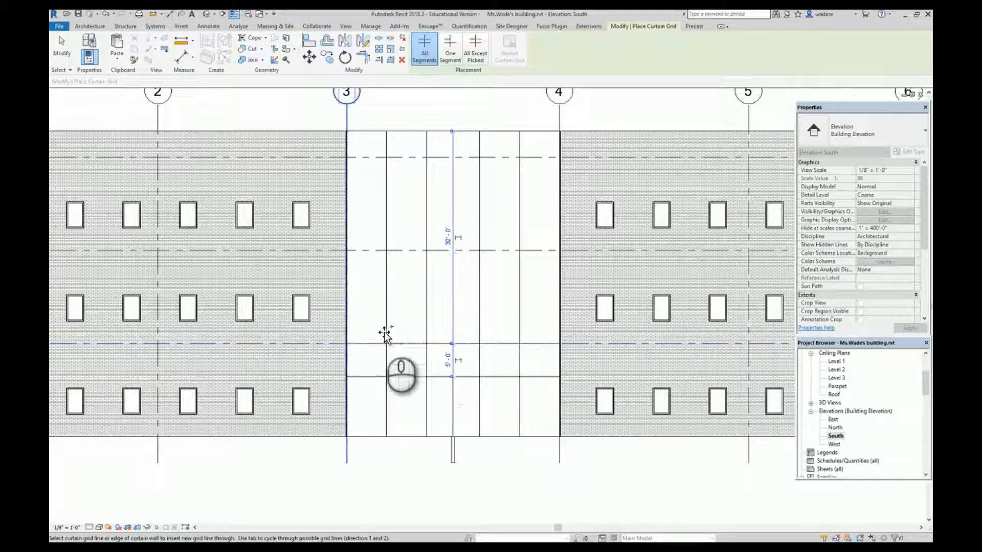
{"action": "left_click", "coordinate": [347, 283]}
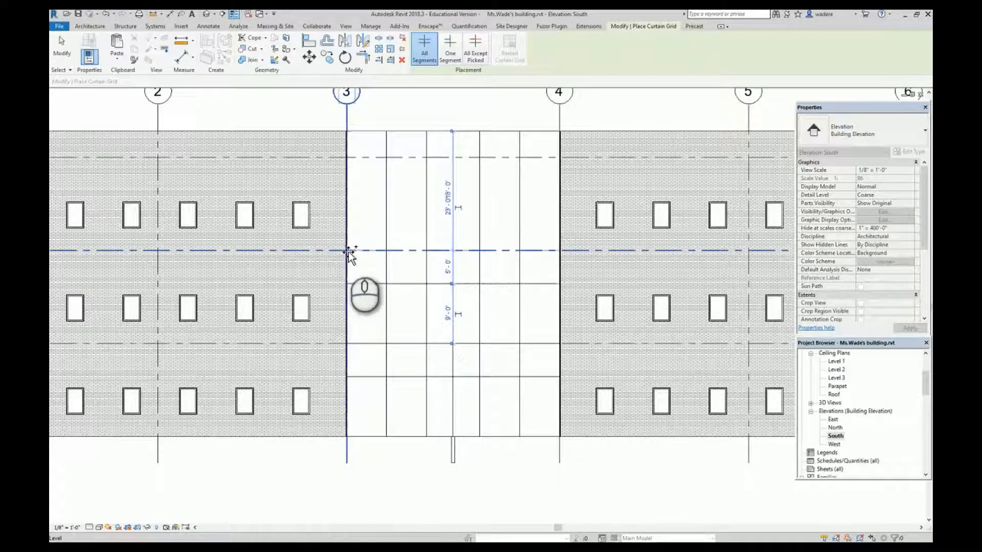
{"action": "left_click", "coordinate": [348, 251]}
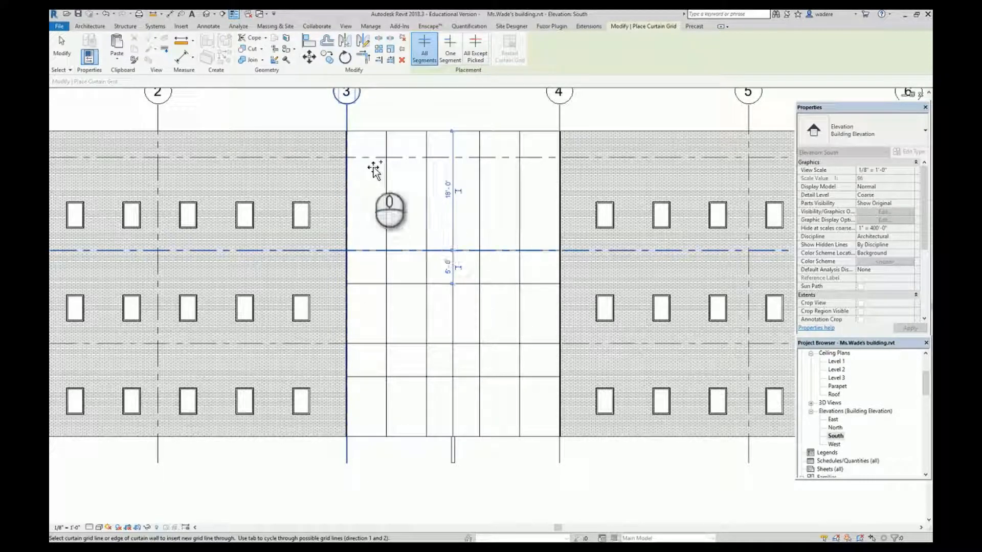
{"action": "left_click", "coordinate": [348, 191]}
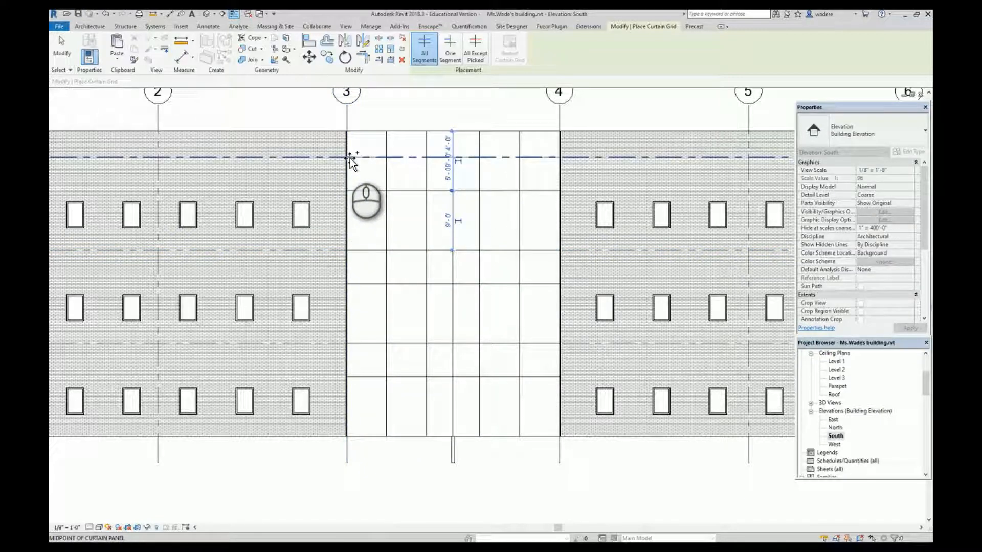
{"action": "left_click", "coordinate": [350, 157]}
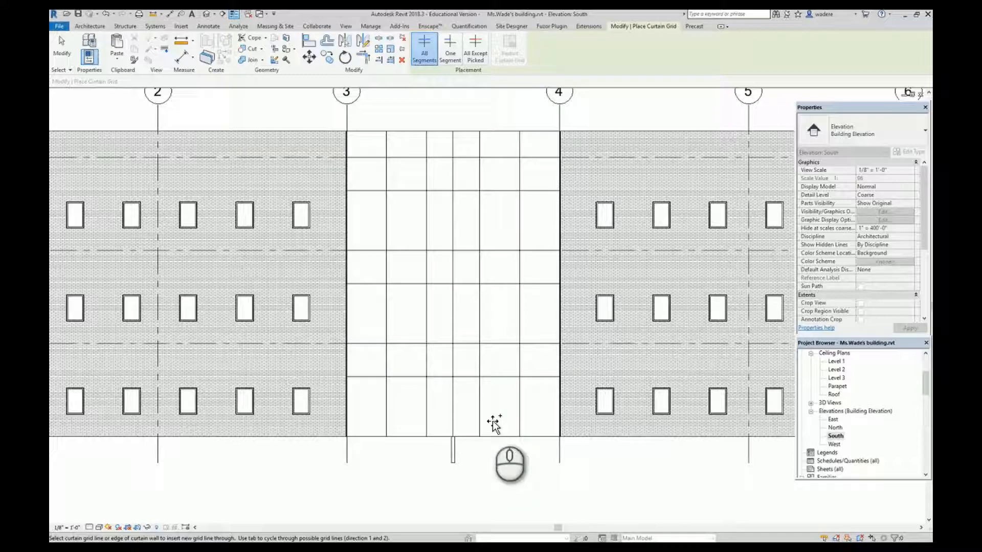
{"action": "key", "text": "Escape"}
Step: Remove the segments of the central vertical grid line above the horizontal line 9' over Level 1
{"action": "left_click", "coordinate": [453, 363]}
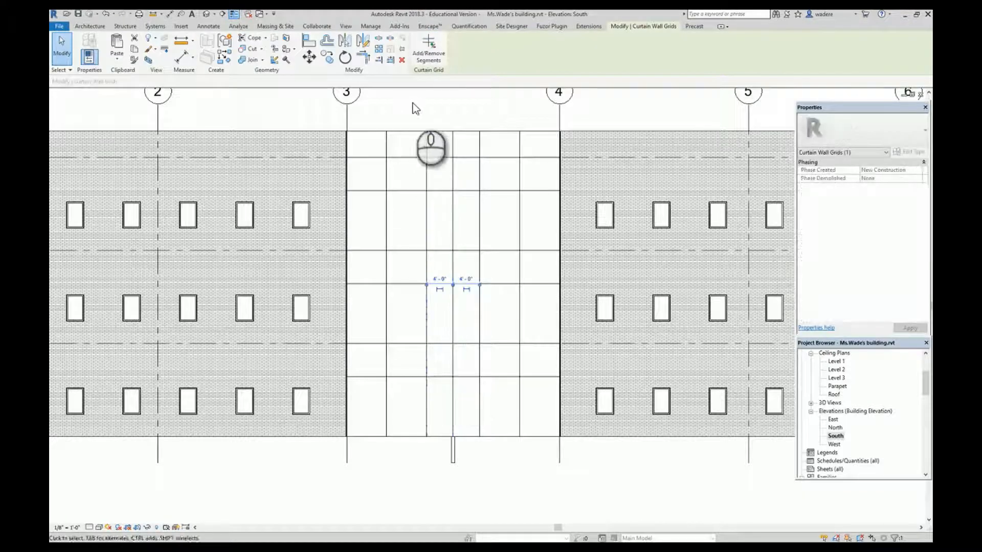
{"action": "left_click", "coordinate": [429, 57]}
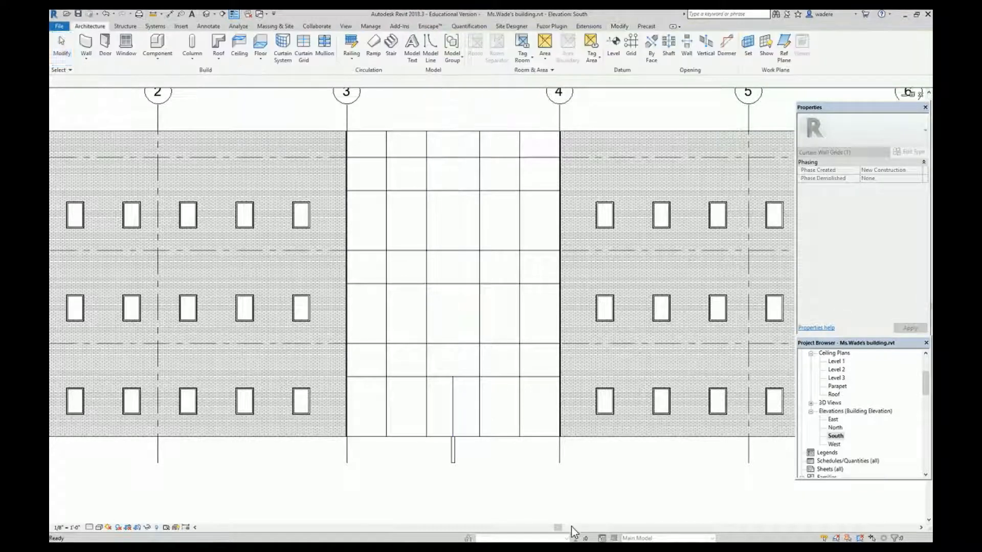
{"action": "key", "text": "Escape"}
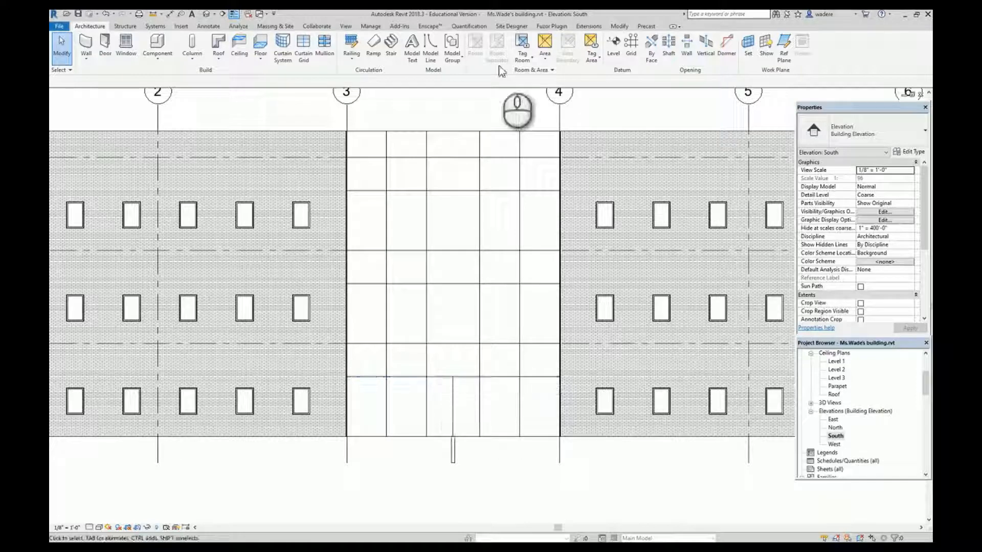
Step: Add a horizontal grid segment across only the two central ground-floor panels, slightly below the 9' grid line
{"action": "left_click", "coordinate": [298, 49]}
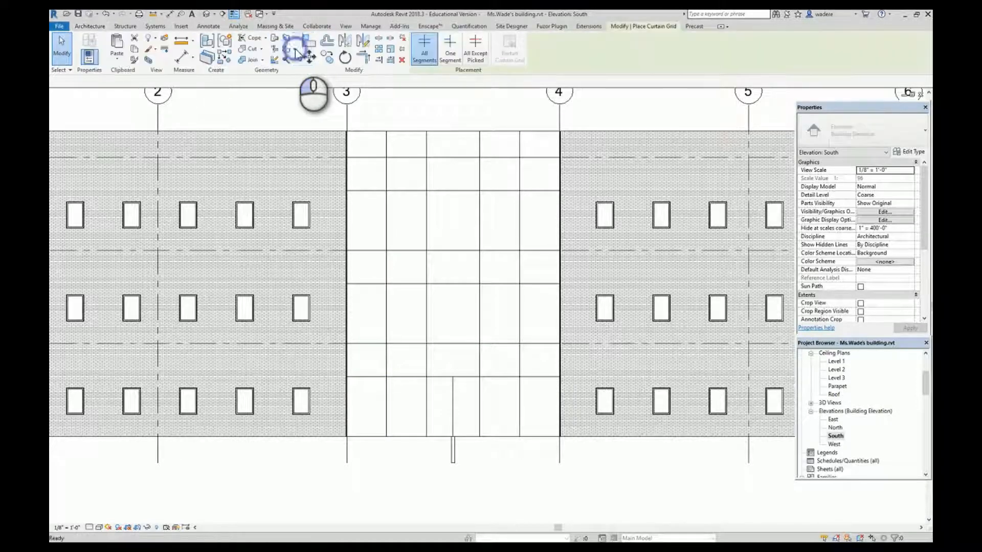
{"action": "left_click", "coordinate": [429, 391]}
{"action": "key", "text": "Escape"}
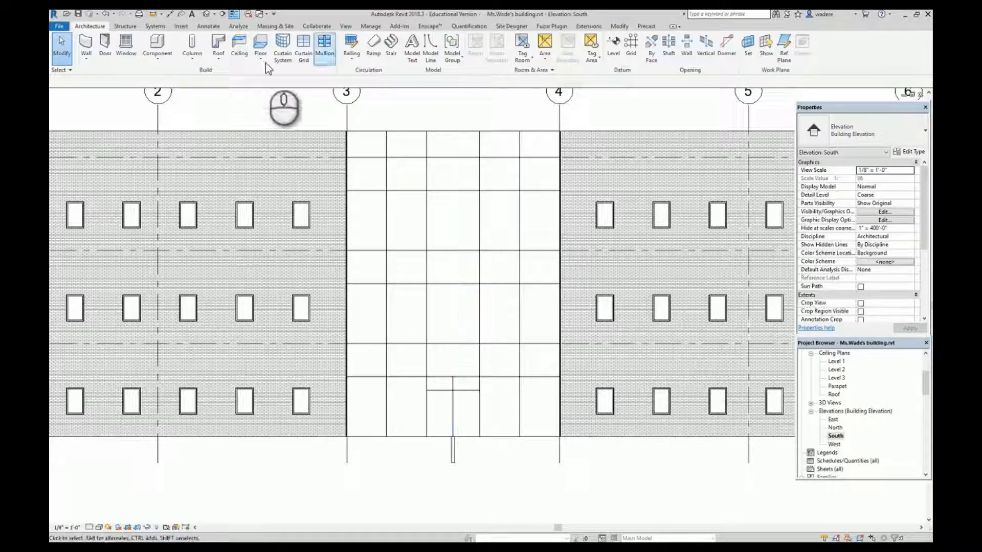
Step: Remove the short central vertical grid segment between the new entrance header segment and the 9' grid line
{"action": "left_click", "coordinate": [305, 47]}
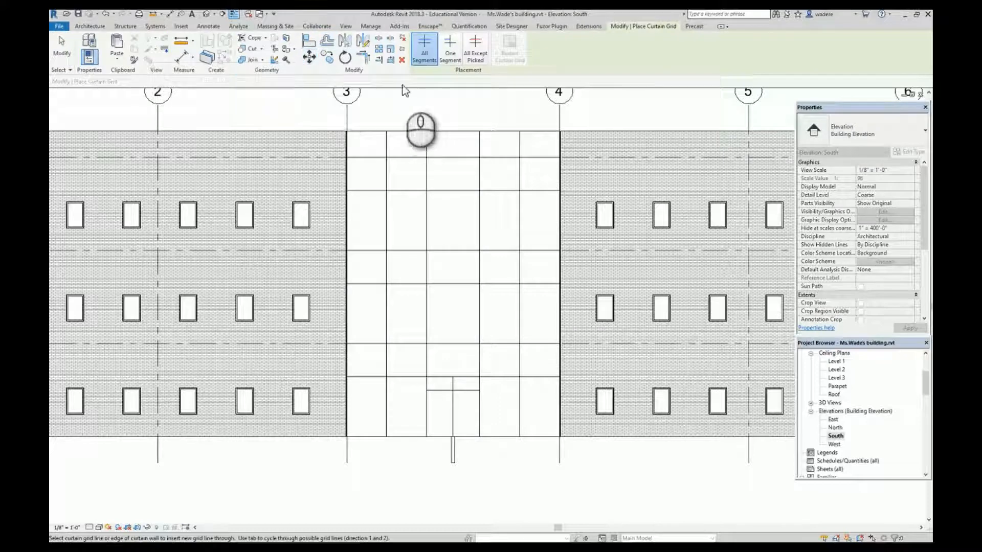
{"action": "key", "text": "Escape"}
{"action": "left_click", "coordinate": [453, 383]}
{"action": "left_click", "coordinate": [427, 50]}
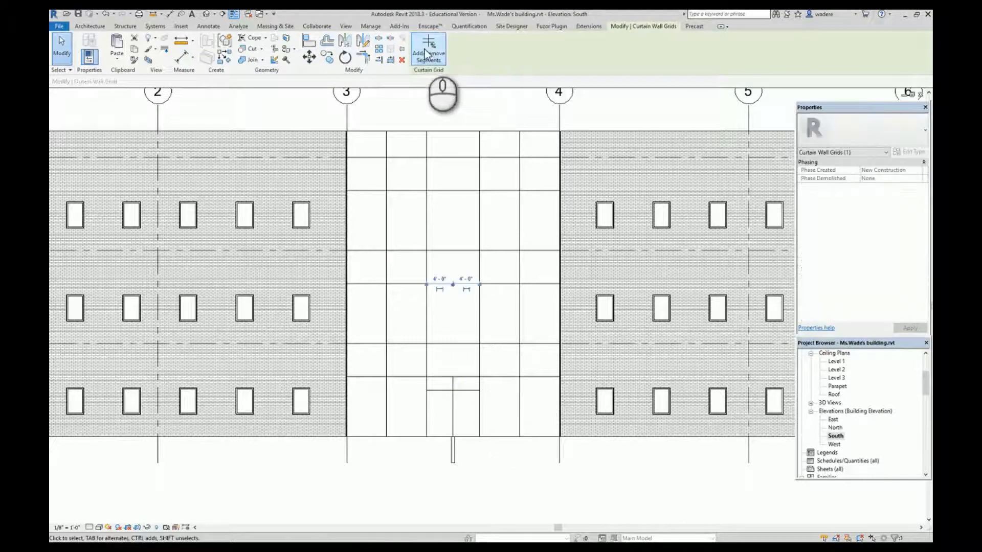
{"action": "left_click", "coordinate": [453, 385]}
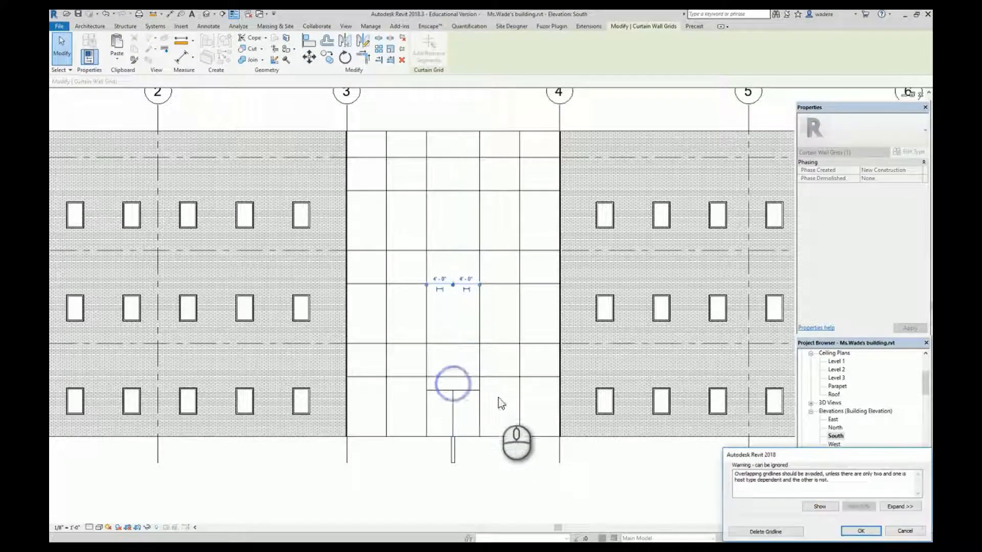
{"action": "left_click", "coordinate": [528, 462]}
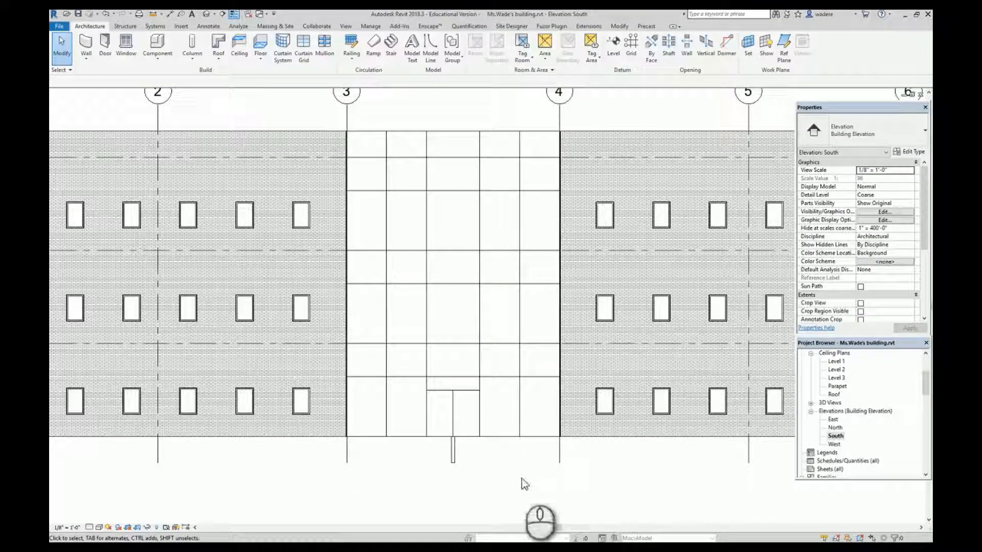
Step: Open the default 3D view and examine the vestibule's front and side curtain walls
{"action": "middle_click_drag", "start_coordinate": [478, 377], "coordinate": [483, 412]}
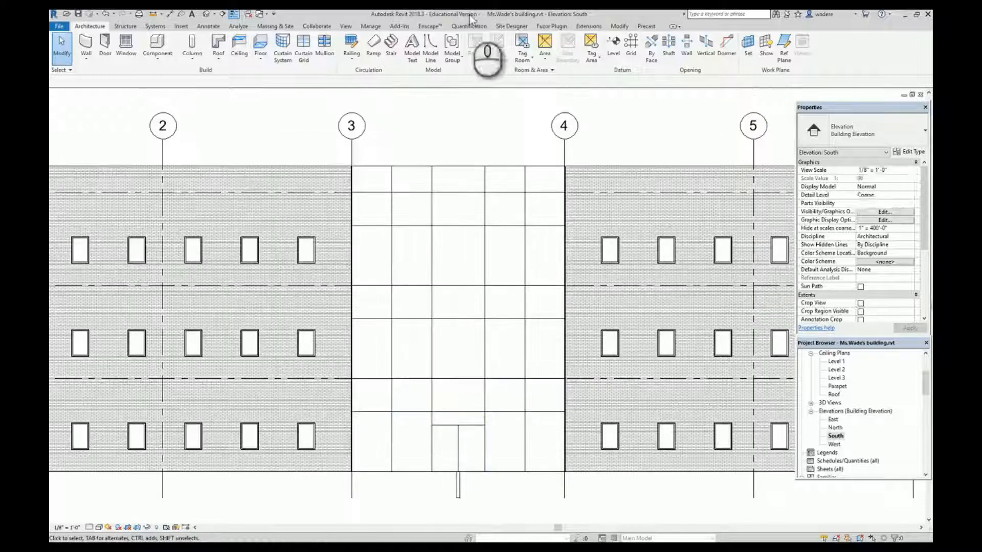
{"action": "left_click", "coordinate": [347, 25]}
{"action": "left_click", "coordinate": [336, 61]}
{"action": "left_click", "coordinate": [327, 76]}
{"action": "scroll", "coordinate": [542, 348], "scroll_direction": "up", "scroll_amount": 3}
{"action": "middle_click_drag", "start_coordinate": [542, 348], "coordinate": [471, 347]}
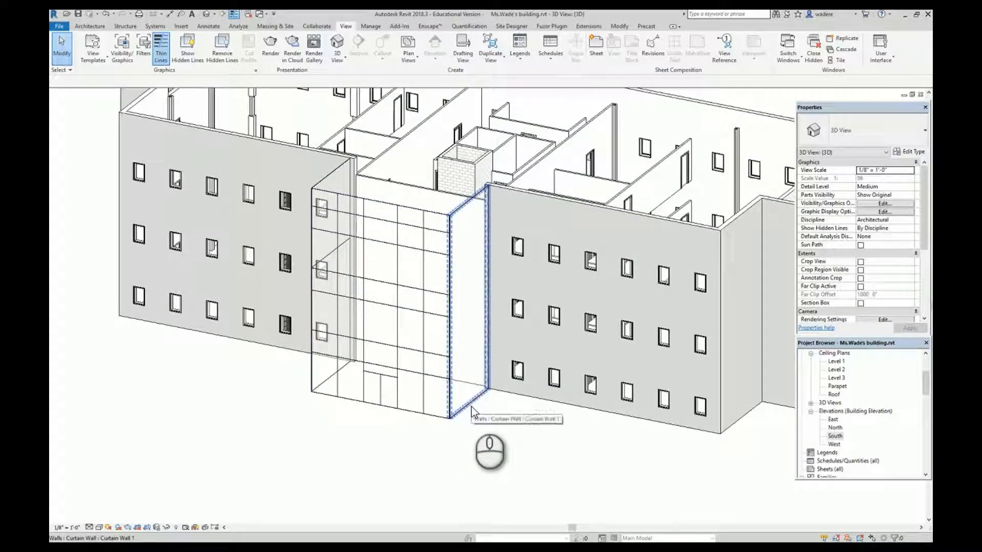
Step: In the West elevation, add vertical curtain grid lines at the midpoint and quarter points of the vestibule's side wall
{"action": "double_click", "coordinate": [833, 444]}
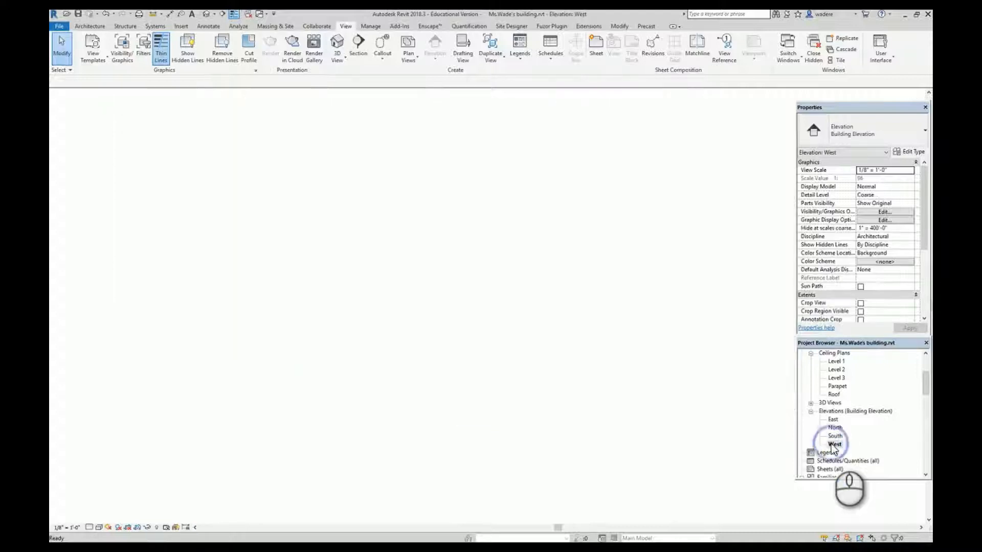
{"action": "scroll", "coordinate": [587, 371], "scroll_direction": "up", "scroll_amount": 2}
{"action": "middle_click_drag", "start_coordinate": [598, 392], "coordinate": [538, 363]}
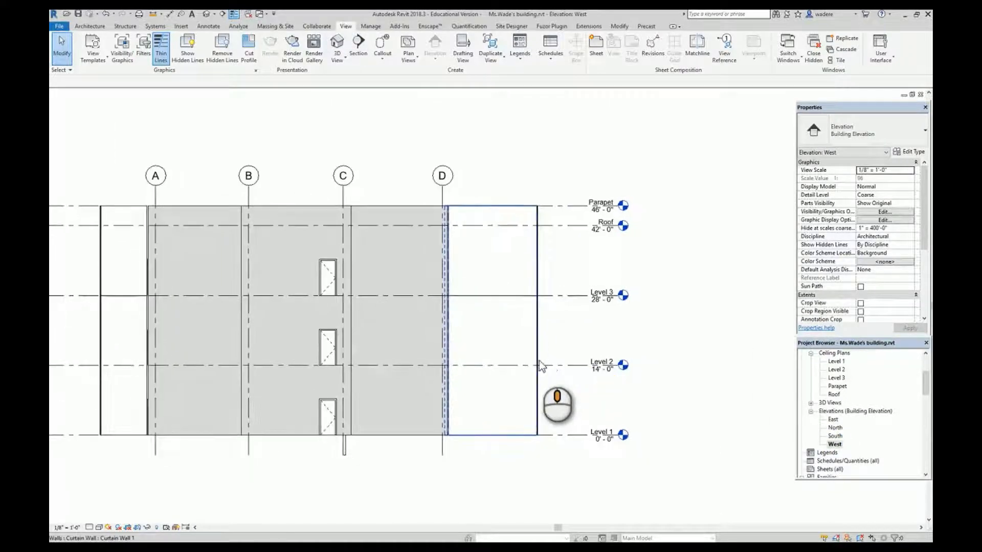
{"action": "left_click", "coordinate": [90, 26]}
{"action": "left_click", "coordinate": [303, 57]}
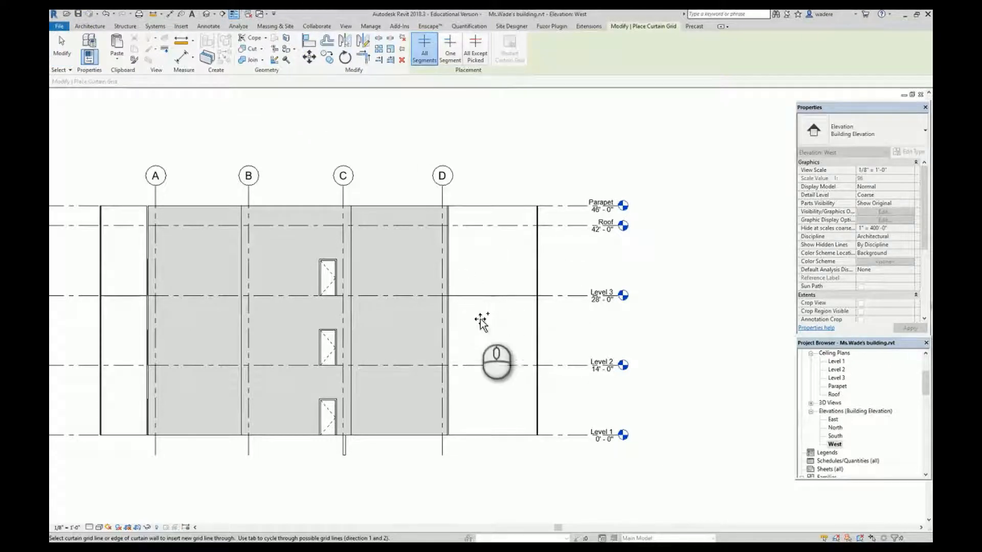
{"action": "left_click", "coordinate": [491, 437]}
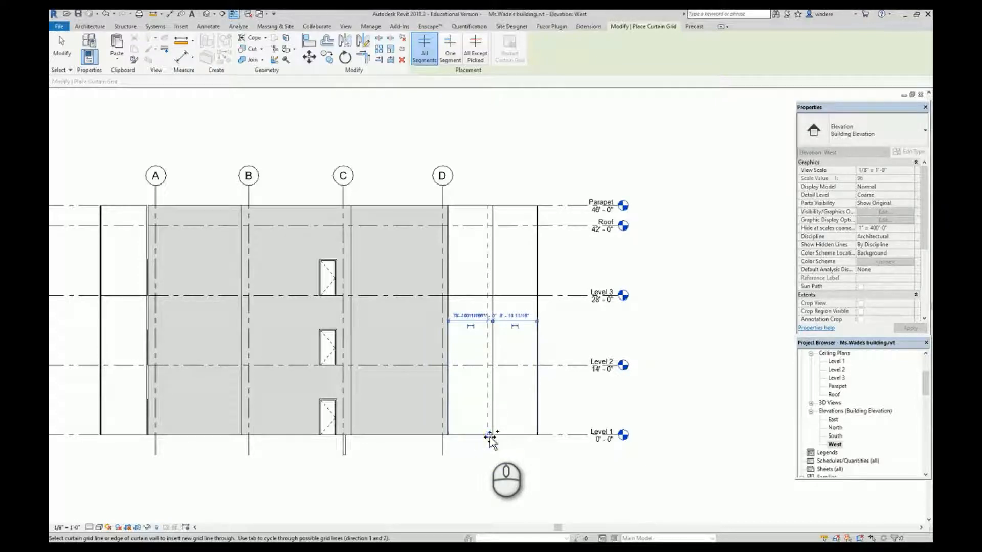
{"action": "scroll", "coordinate": [479, 438], "scroll_direction": "up", "scroll_amount": 2}
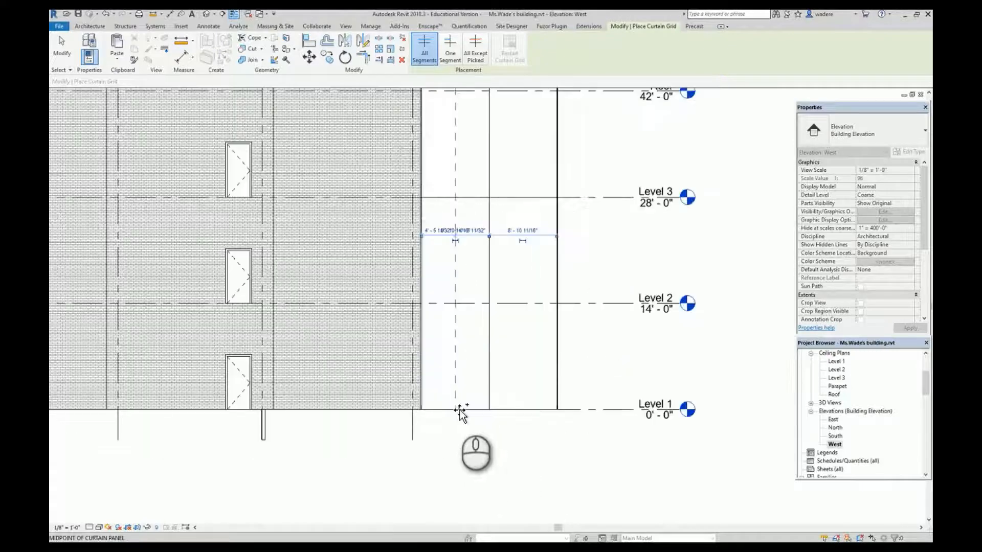
{"action": "left_click", "coordinate": [455, 409]}
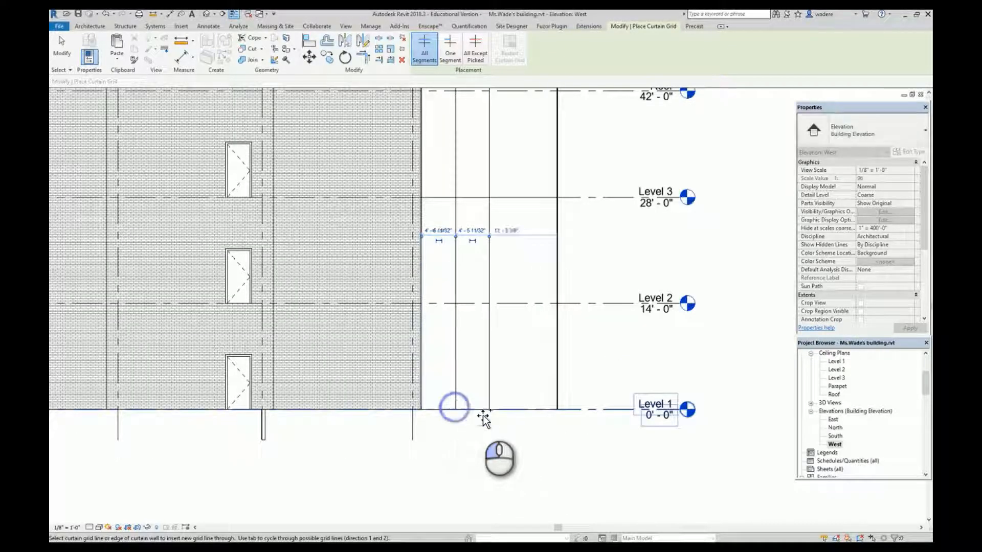
{"action": "left_click", "coordinate": [520, 409]}
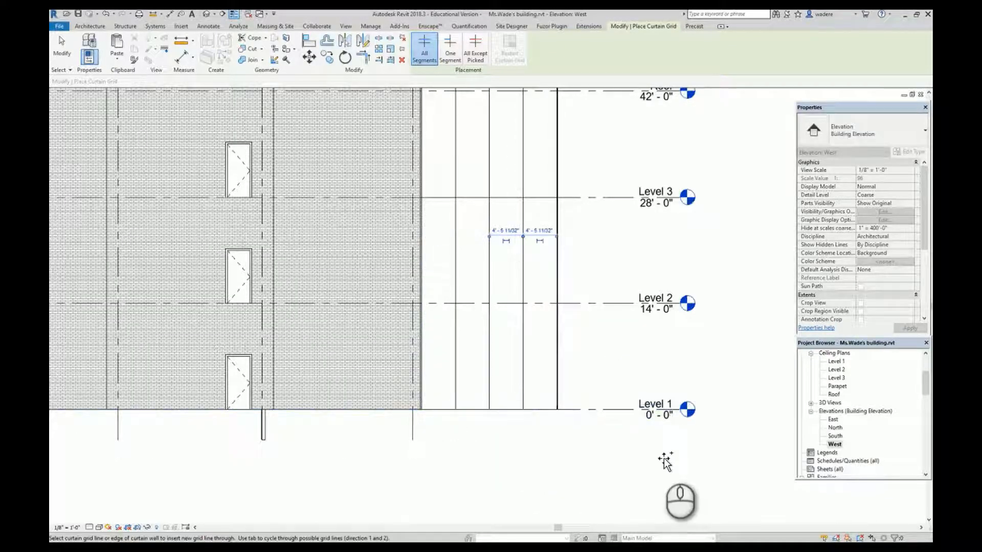
Step: Add horizontal grid lines to the west vestibule wall at Level 2, Level 3 and Roof, and 9' above Levels 1, 2 and 3
{"action": "scroll", "coordinate": [565, 358], "scroll_direction": "down", "scroll_amount": 2}
{"action": "middle_click_drag", "start_coordinate": [566, 358], "coordinate": [549, 394]}
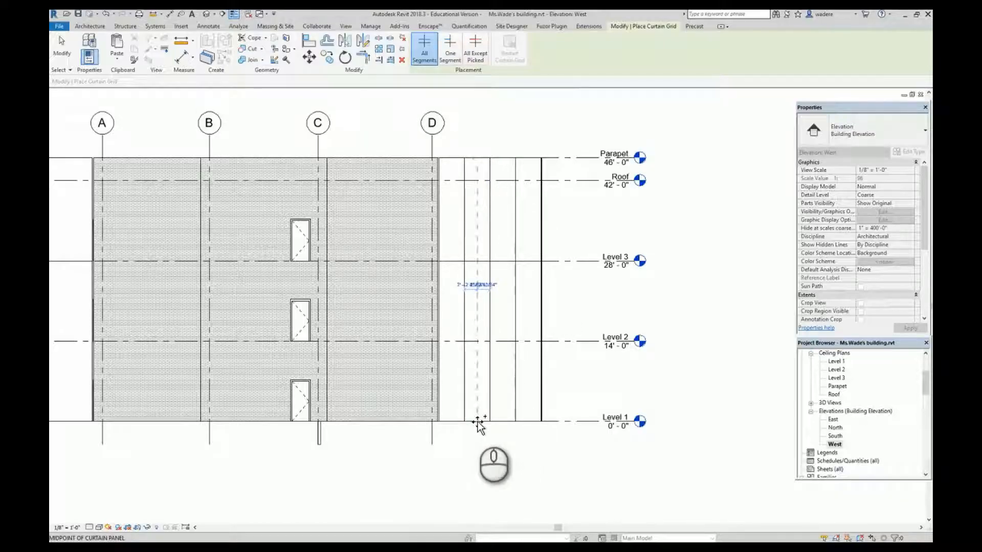
{"action": "left_click", "coordinate": [541, 371]}
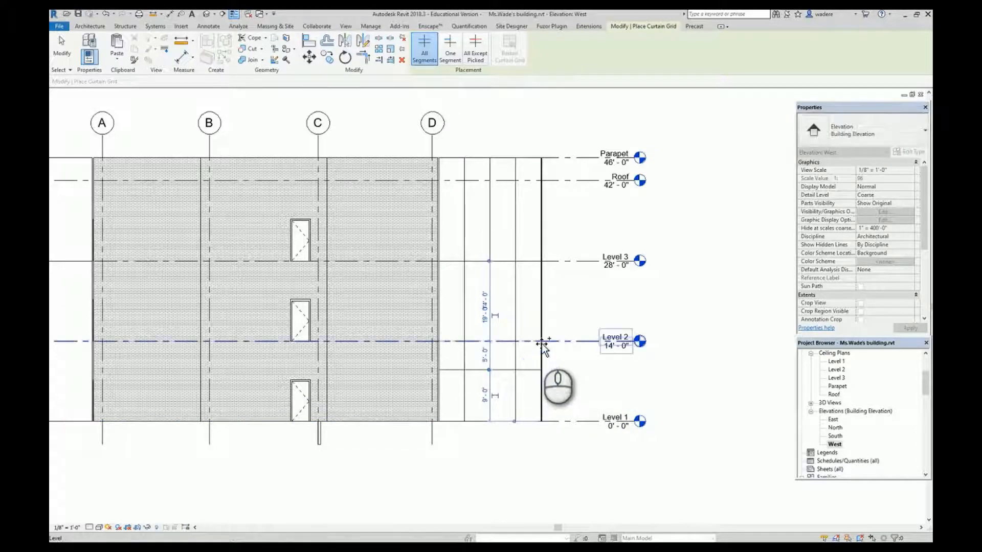
{"action": "left_click", "coordinate": [541, 341]}
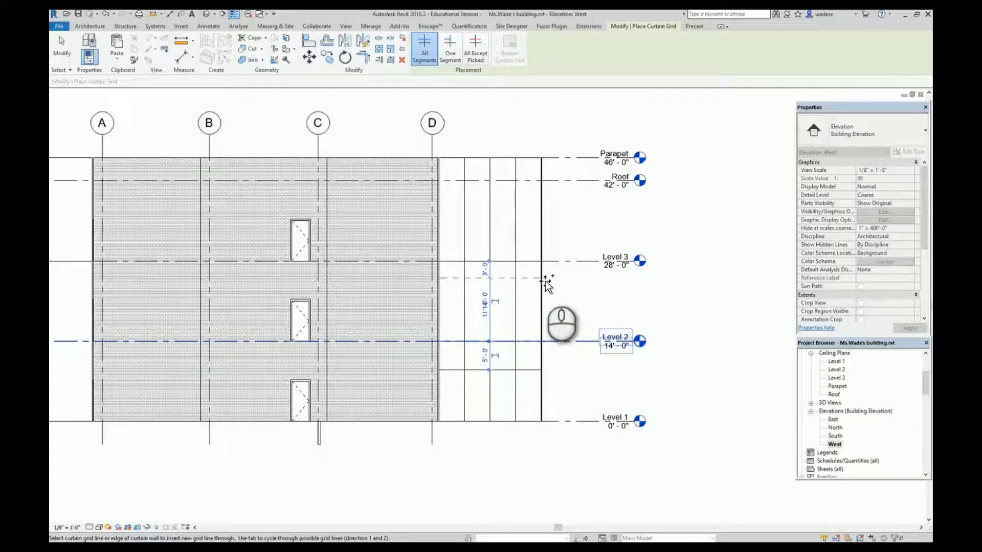
{"action": "left_click", "coordinate": [542, 290]}
{"action": "left_click", "coordinate": [540, 258]}
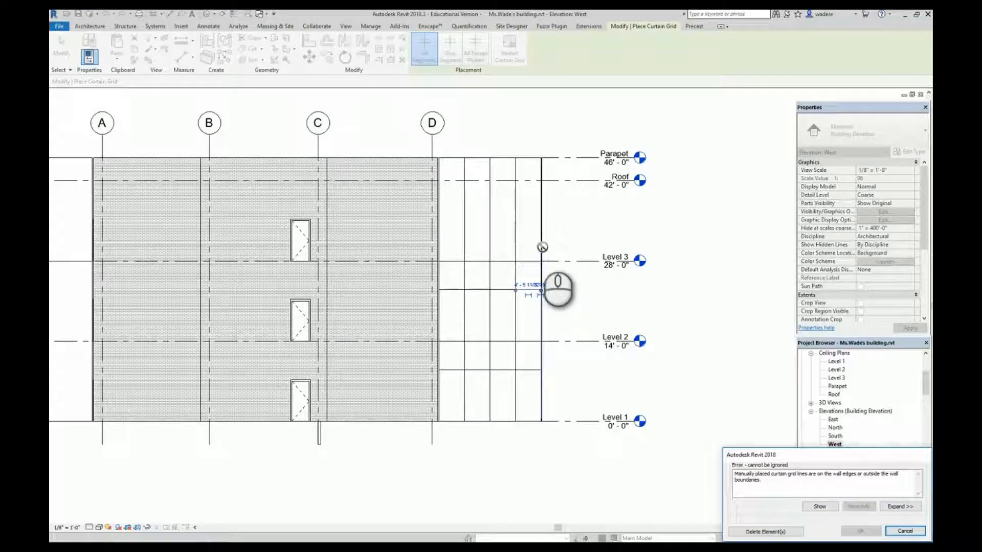
{"action": "key", "text": "Escape"}
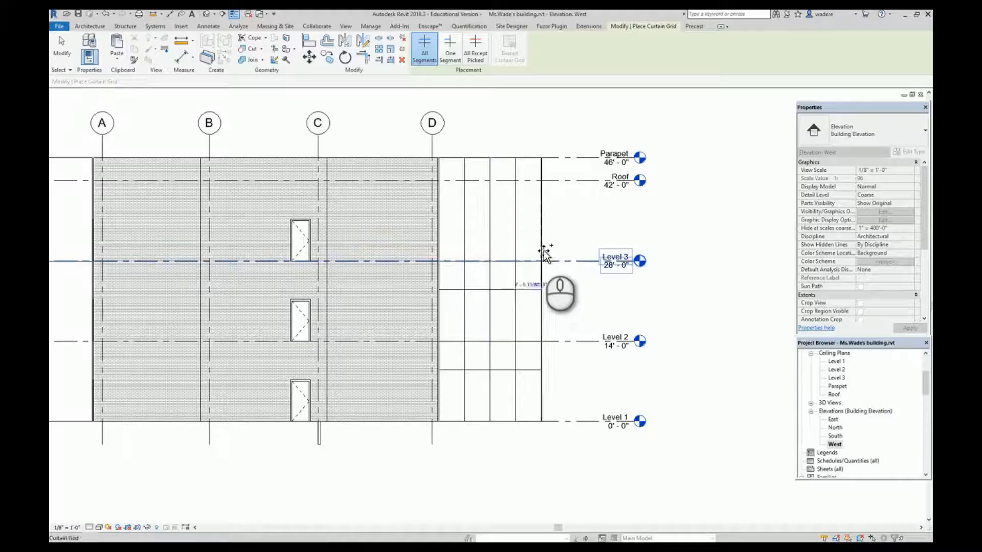
{"action": "left_click", "coordinate": [543, 207]}
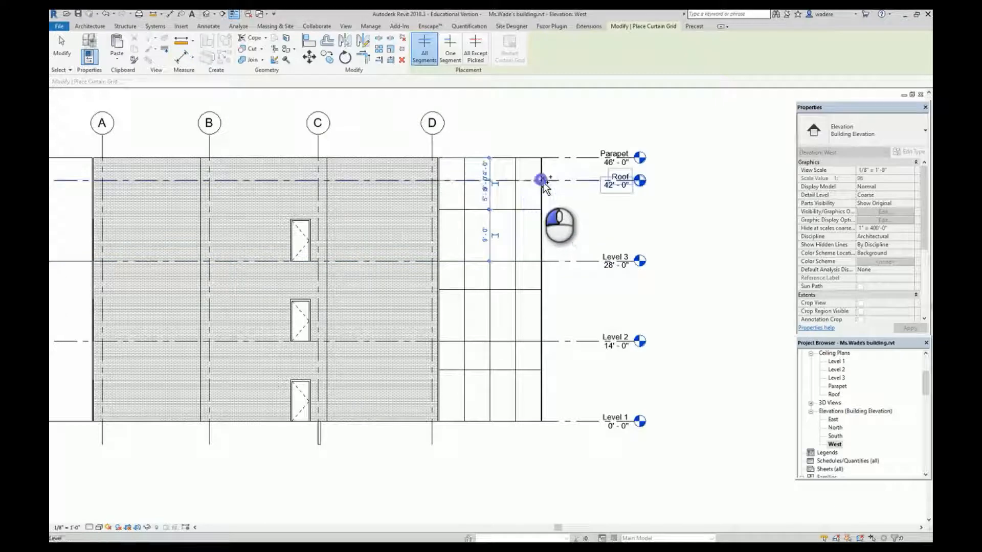
{"action": "key", "text": "Escape"}
{"action": "key", "text": "Escape"}
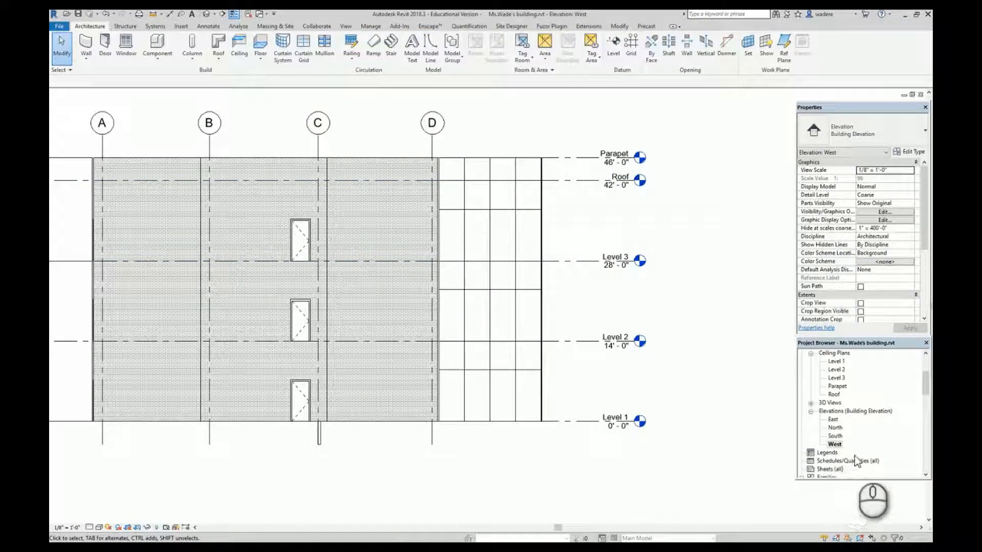
Step: In the East elevation, divide the vestibule wall vertically into quarters and horizontally at Level 2, Level 3, Roof and 9' above each floor
{"action": "double_click", "coordinate": [832, 419]}
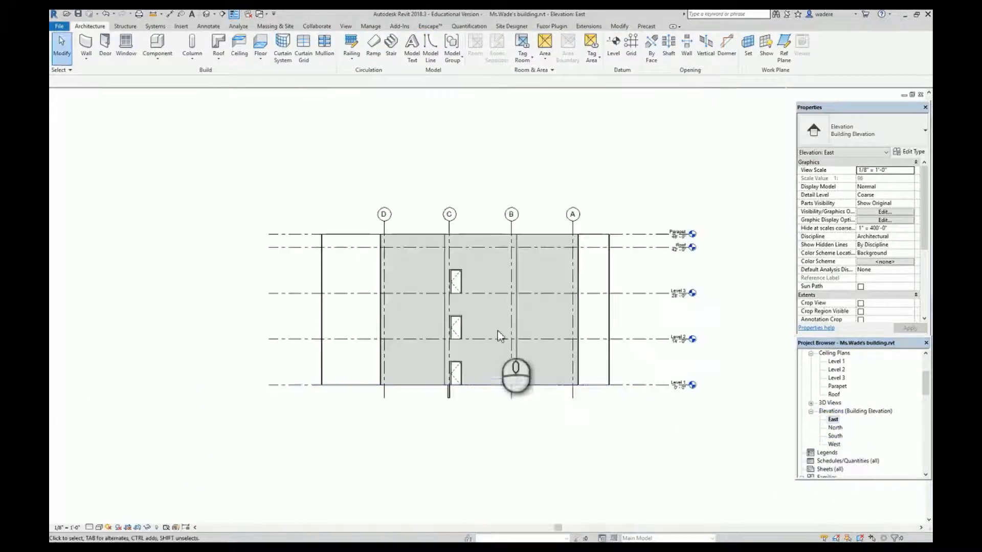
{"action": "key", "text": "c"}
{"action": "key", "text": "g"}
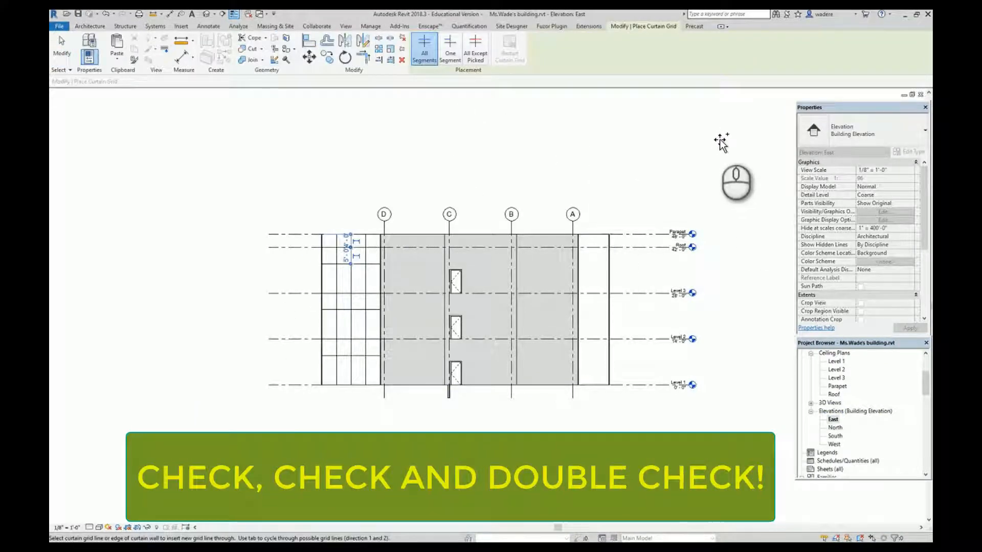
{"action": "key", "text": "Escape"}
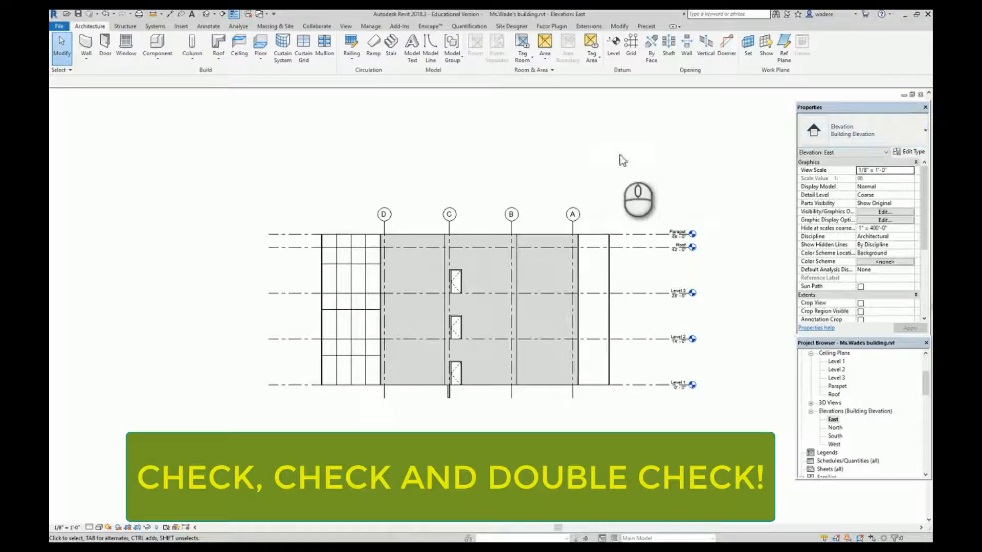
Step: Open the default 3D view and examine the vestibule's curtain grids, door opening and front corner joint from several angles
{"action": "left_click", "coordinate": [345, 26]}
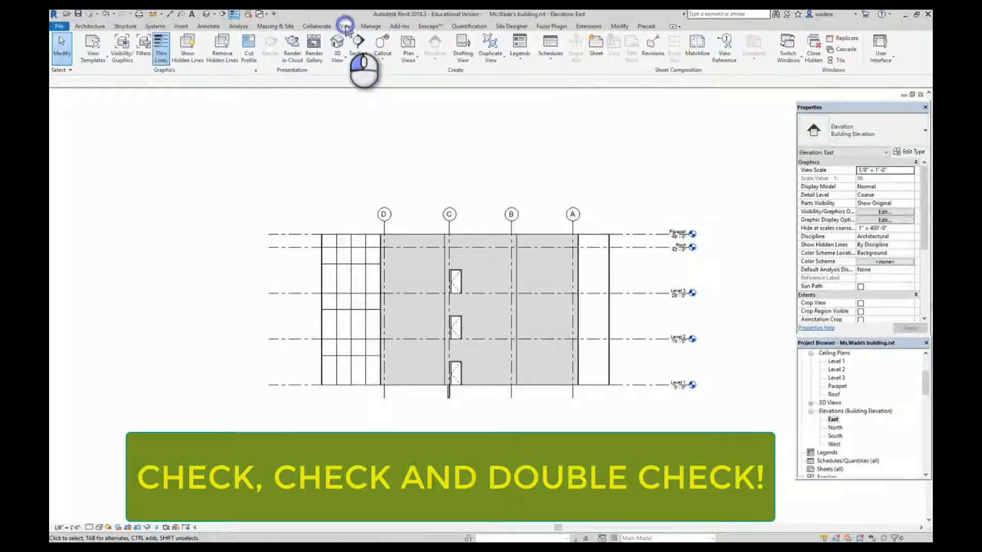
{"action": "left_click", "coordinate": [333, 66]}
{"action": "left_click", "coordinate": [318, 77]}
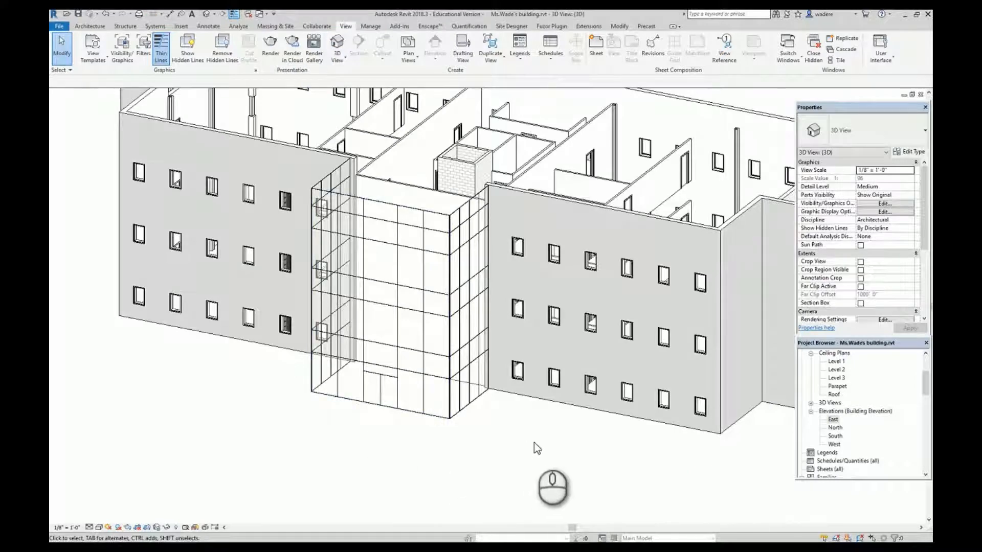
{"action": "middle_click_drag", "start_coordinate": [444, 446], "coordinate": [317, 358], "text": "shift"}
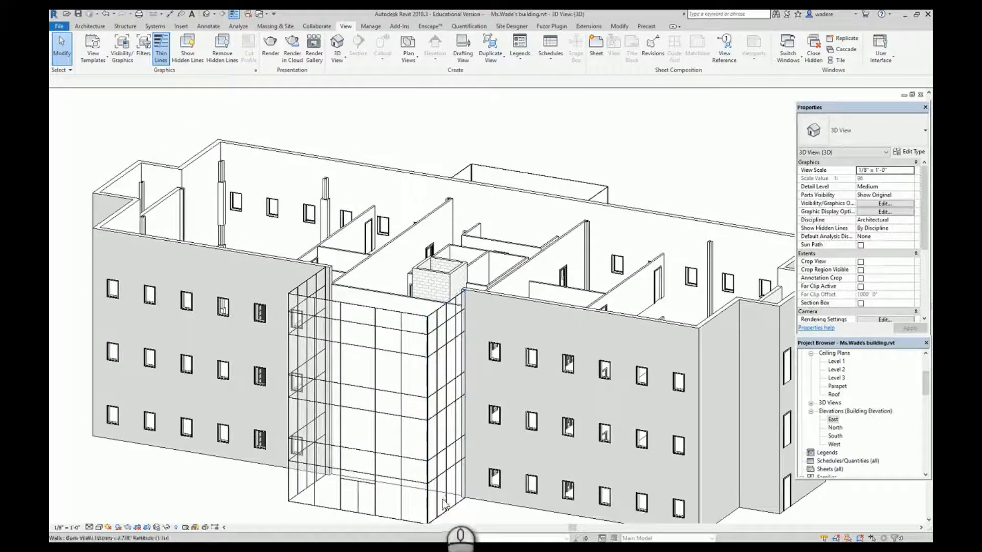
{"action": "middle_click_drag", "start_coordinate": [431, 445], "coordinate": [443, 335], "text": "shift"}
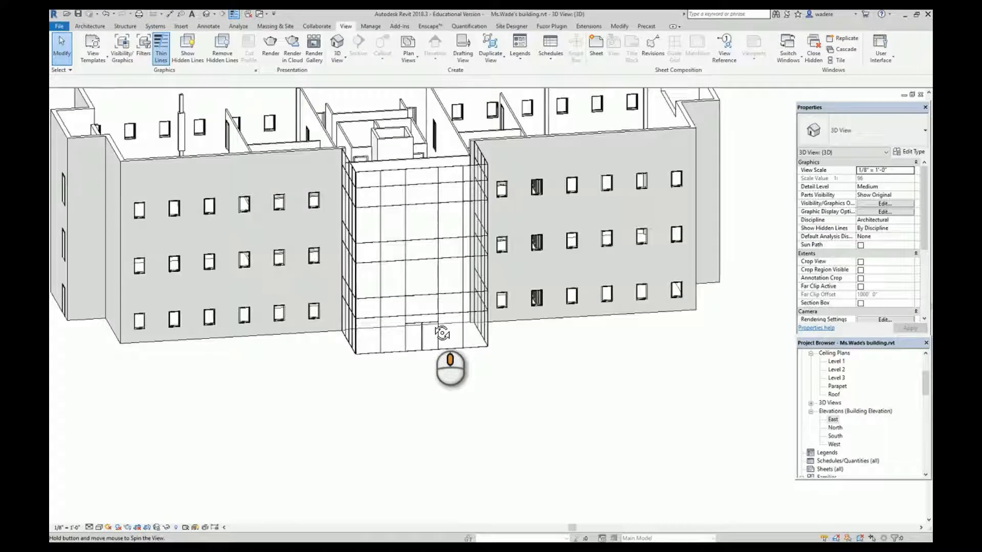
{"action": "middle_click_drag", "start_coordinate": [447, 376], "coordinate": [455, 434]}
{"action": "scroll", "coordinate": [422, 423], "scroll_direction": "up", "scroll_amount": 10}
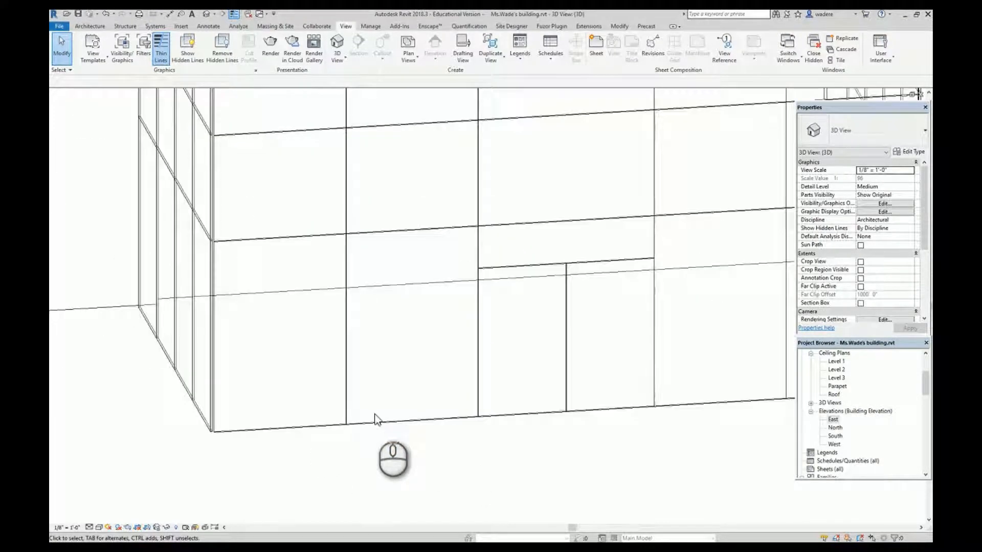
{"action": "scroll", "coordinate": [92, 450], "scroll_direction": "up", "scroll_amount": 5}
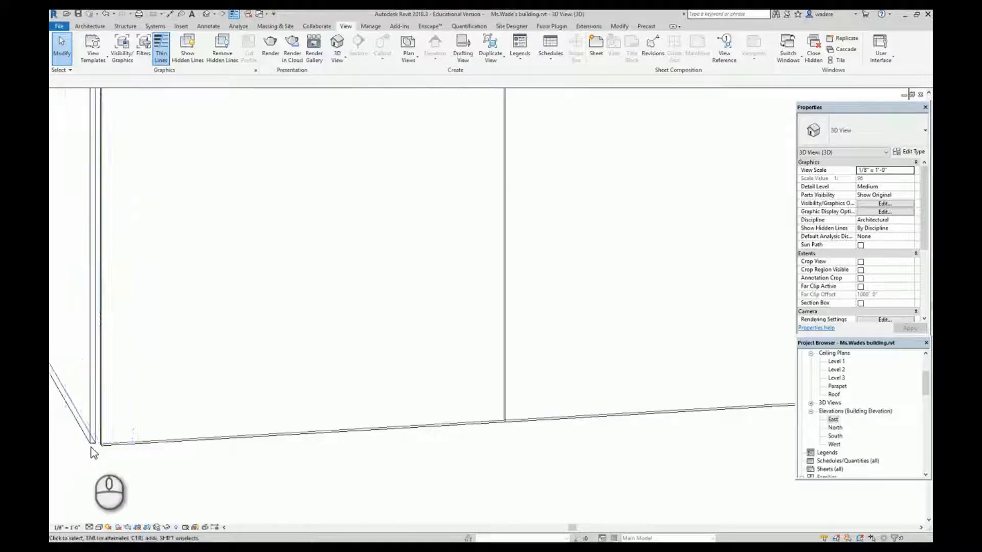
{"action": "scroll", "coordinate": [366, 438], "scroll_direction": "down", "scroll_amount": 8}
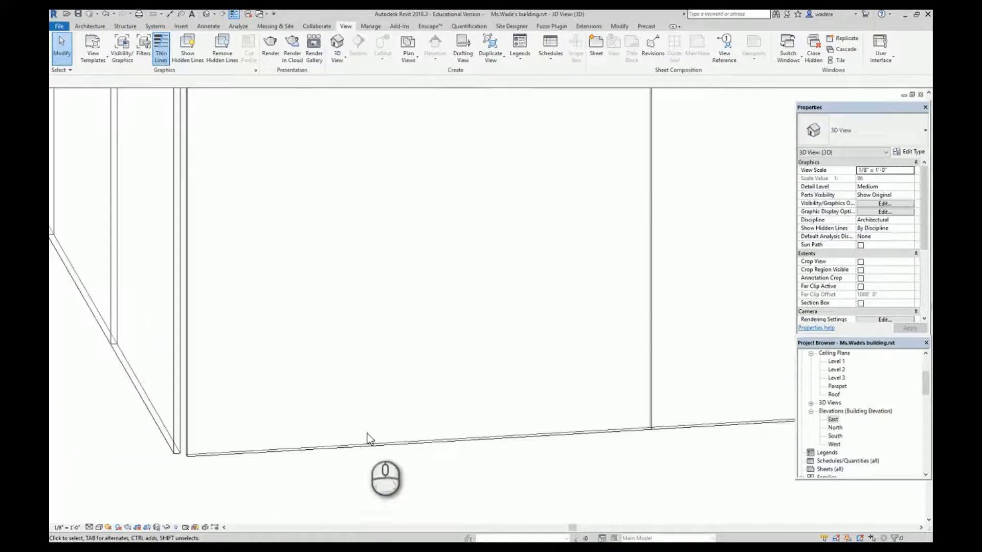
{"action": "scroll", "coordinate": [427, 411], "scroll_direction": "down", "scroll_amount": 2}
{"action": "middle_click_drag", "start_coordinate": [430, 407], "coordinate": [420, 477]}
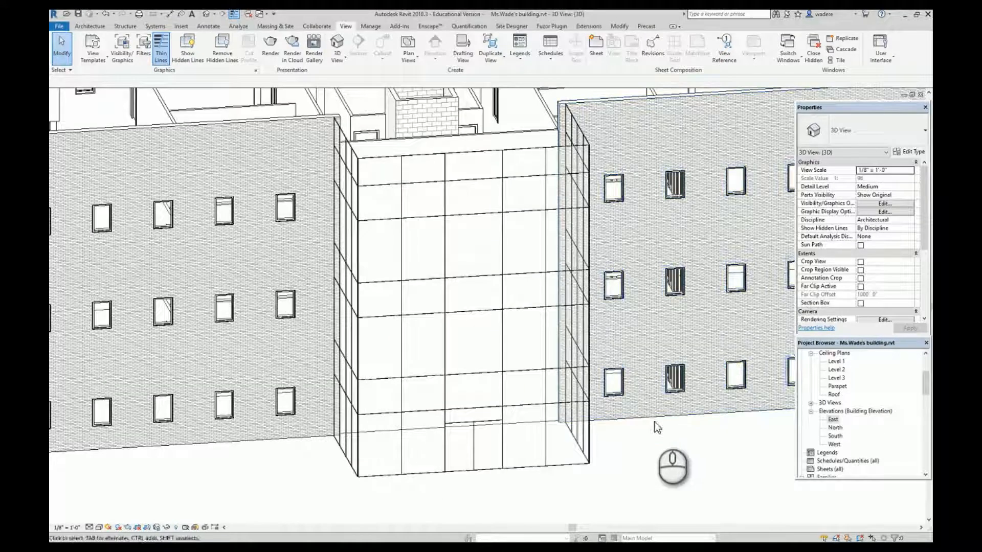
Step: Open the Level 1 floor plan and examine how the vestibule's curtain walls meet at the corner and along the side wall
{"action": "left_click", "coordinate": [838, 362]}
{"action": "scroll", "coordinate": [841, 378], "scroll_direction": "up", "scroll_amount": 3}
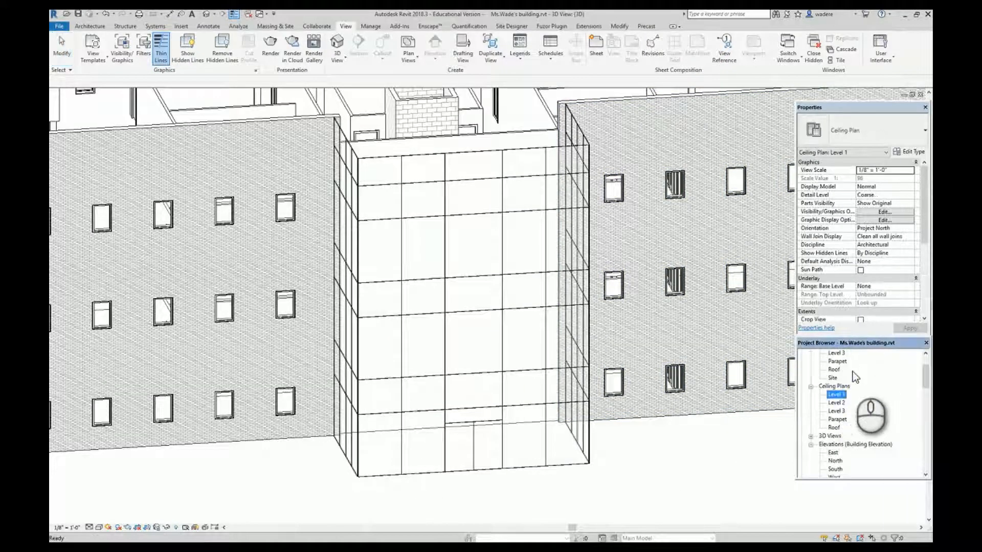
{"action": "double_click", "coordinate": [836, 379]}
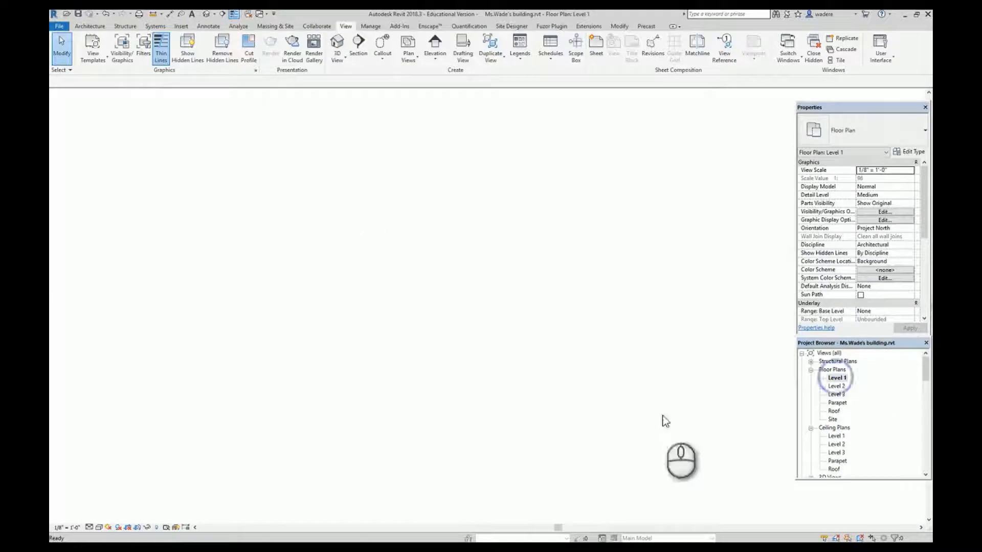
{"action": "scroll", "coordinate": [388, 429], "scroll_direction": "up", "scroll_amount": 4}
{"action": "scroll", "coordinate": [408, 431], "scroll_direction": "up", "scroll_amount": 5}
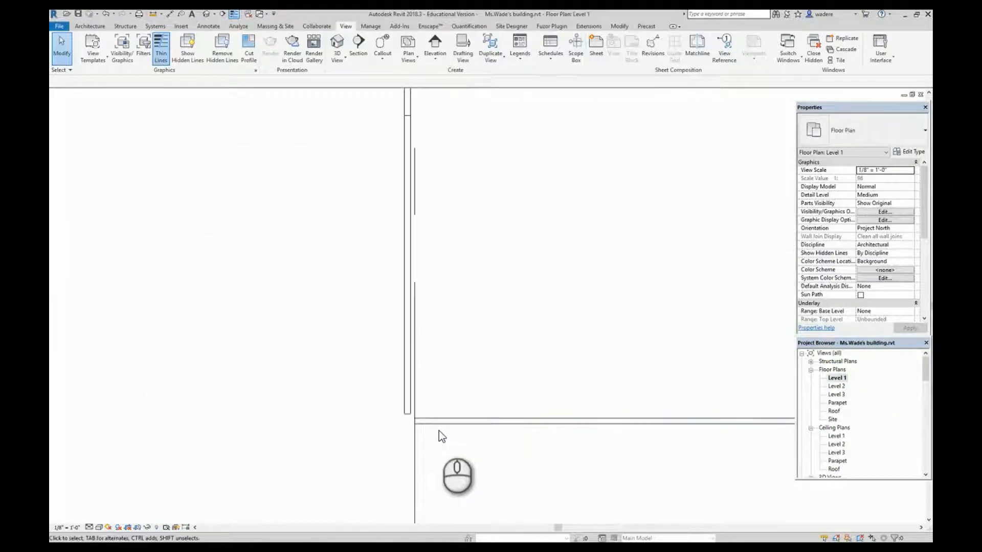
{"action": "scroll", "coordinate": [473, 364], "scroll_direction": "down", "scroll_amount": 2}
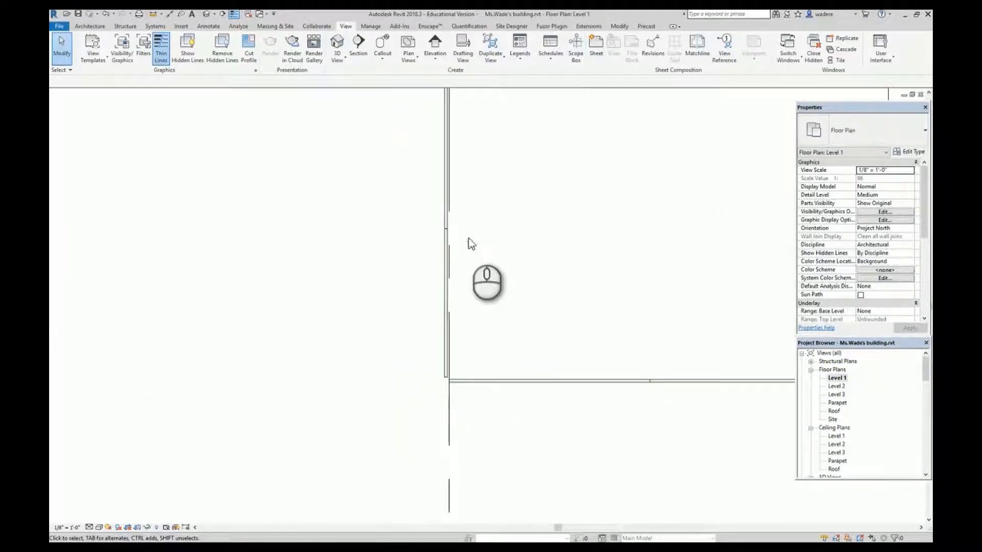
{"action": "middle_click_drag", "start_coordinate": [466, 249], "coordinate": [433, 373]}
{"action": "middle_click_drag", "start_coordinate": [420, 283], "coordinate": [418, 434]}
{"action": "scroll", "coordinate": [471, 308], "scroll_direction": "down", "scroll_amount": 4}
{"action": "middle_click_drag", "start_coordinate": [551, 341], "coordinate": [428, 346]}
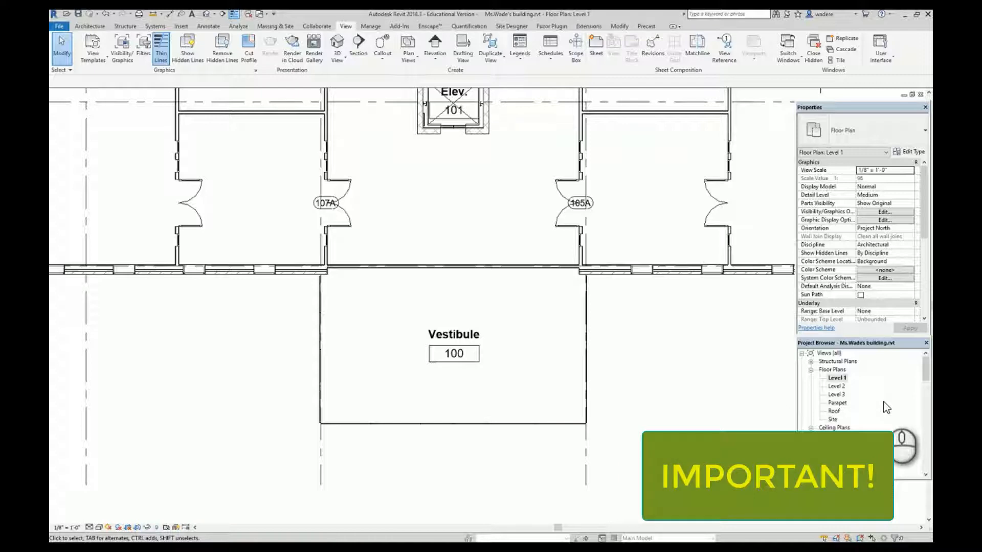
Step: In the South elevation, change the glazed panel in the vestibule's door opening to the Curtain Wall Dbl Glass door
{"action": "scroll", "coordinate": [837, 404], "scroll_direction": "down", "scroll_amount": 5}
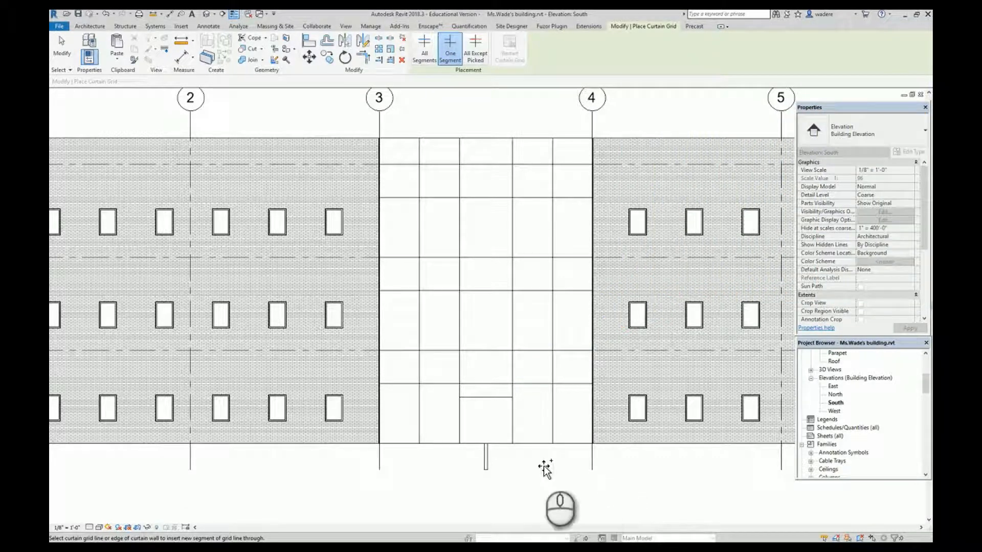
{"action": "scroll", "coordinate": [501, 436], "scroll_direction": "up", "scroll_amount": 5}
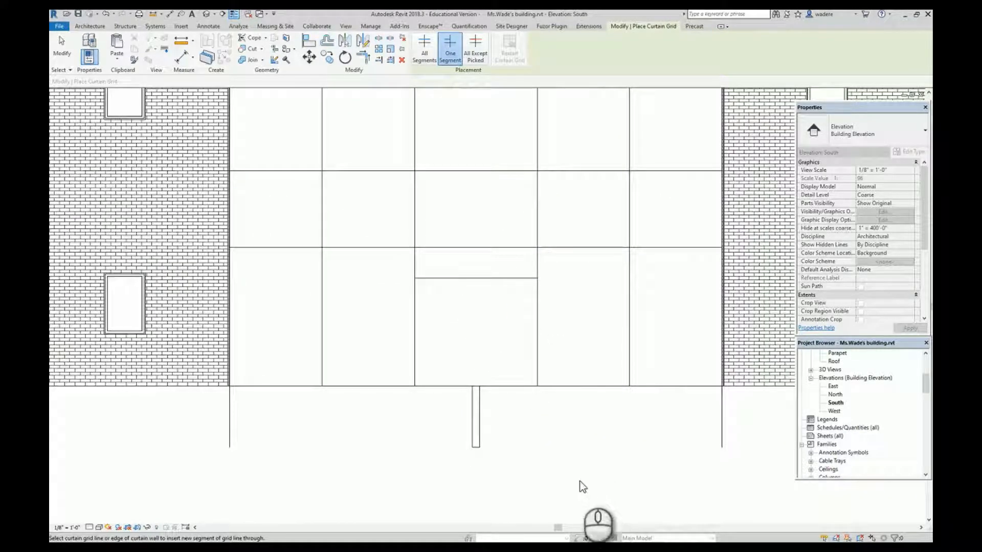
{"action": "key", "text": "Escape"}
{"action": "key", "text": "Escape"}
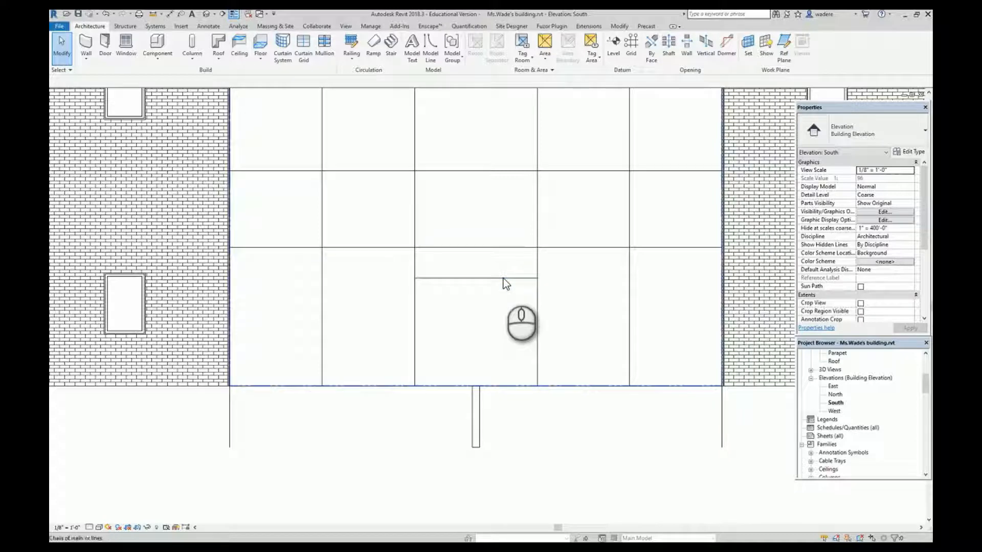
{"action": "left_click", "coordinate": [505, 284]}
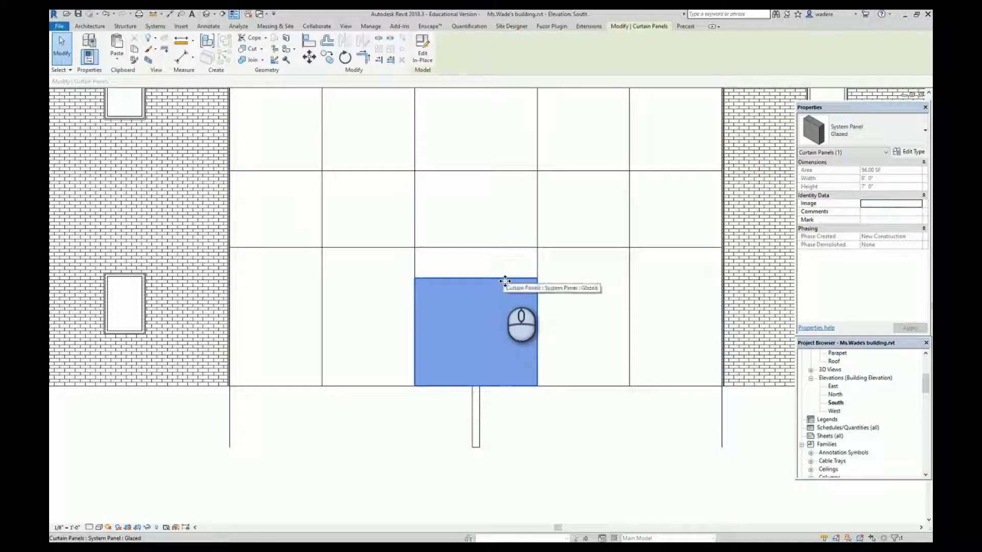
{"action": "left_click", "coordinate": [923, 131]}
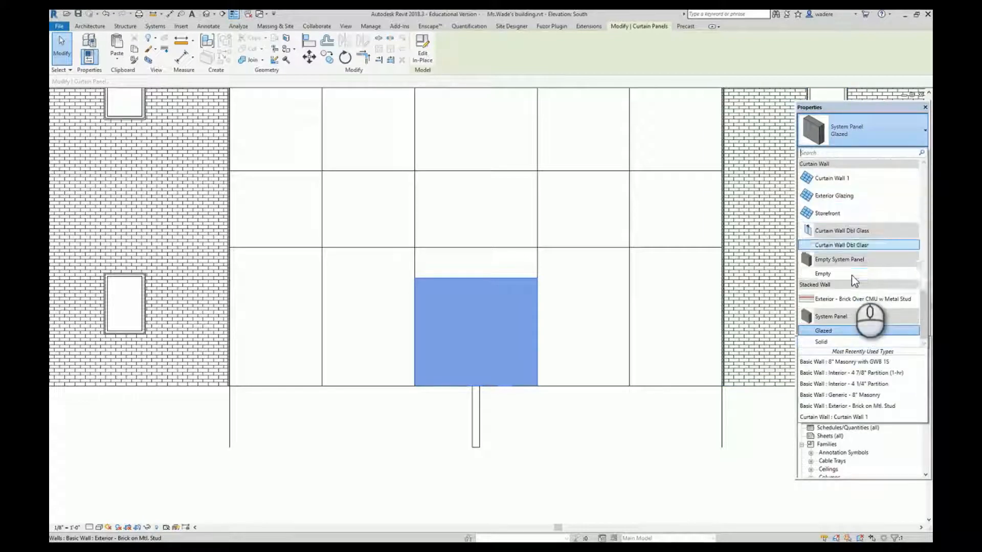
{"action": "scroll", "coordinate": [844, 250], "scroll_direction": "down", "scroll_amount": 1}
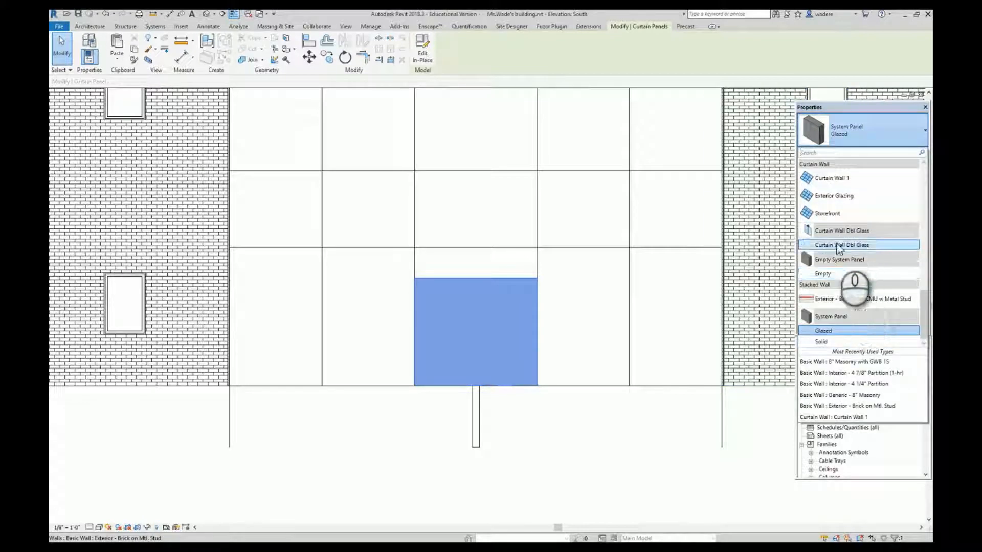
{"action": "mouse_move", "coordinate": [836, 247]}
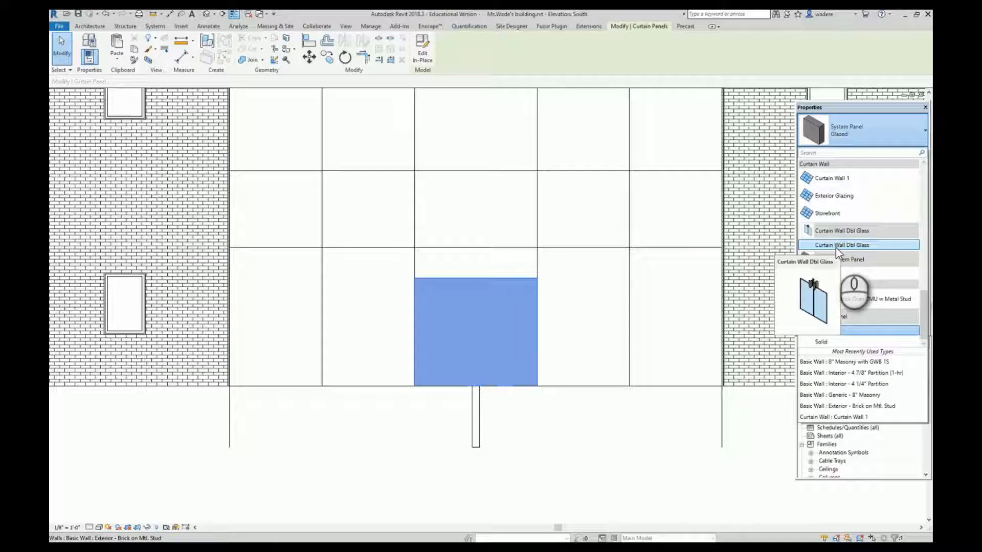
{"action": "left_click", "coordinate": [835, 246]}
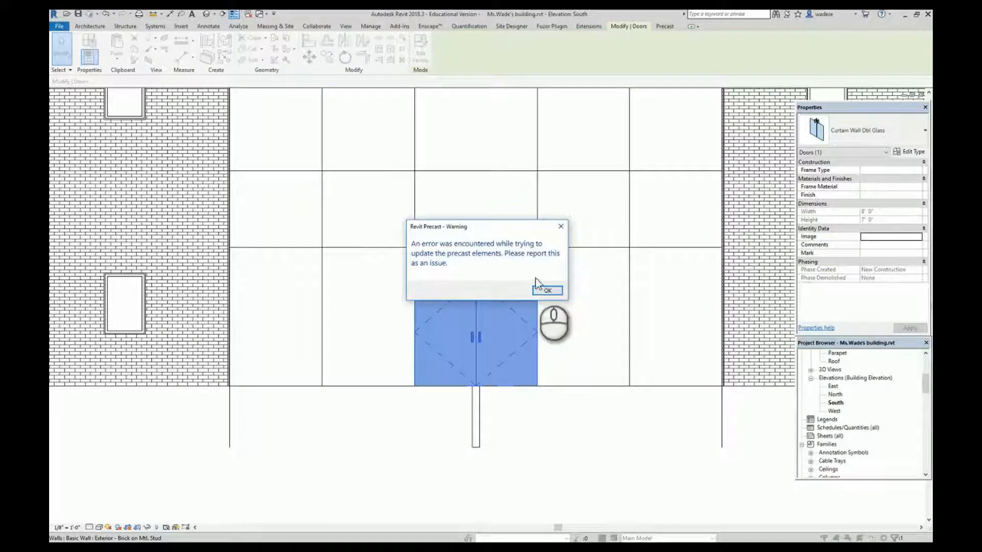
{"action": "left_click", "coordinate": [548, 289]}
{"action": "left_click", "coordinate": [581, 500]}
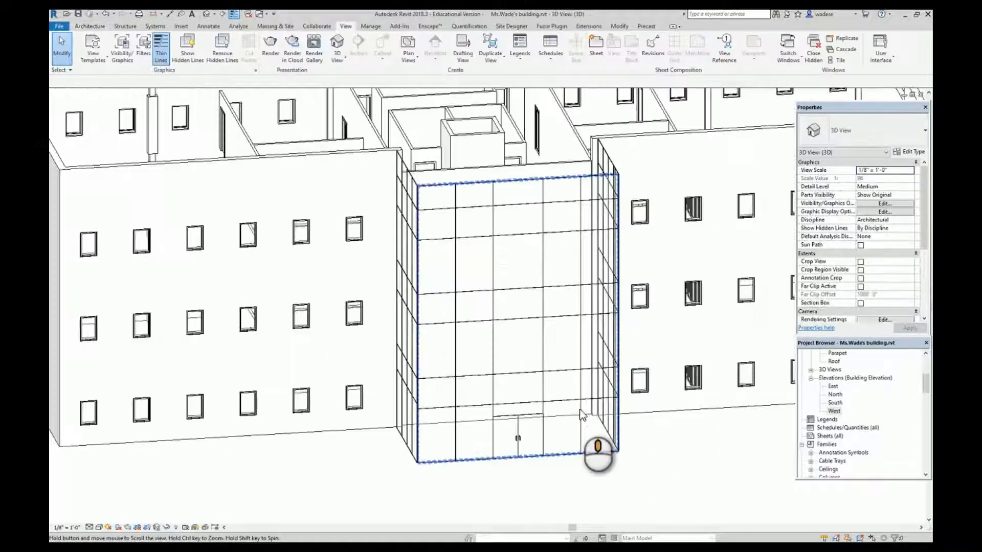
Step: In the 3D view, place 2.5" x 5" rectangular mullions on all grid lines of the vestibule's south, west and east curtain walls
{"action": "scroll", "coordinate": [593, 440], "scroll_direction": "up", "scroll_amount": 2}
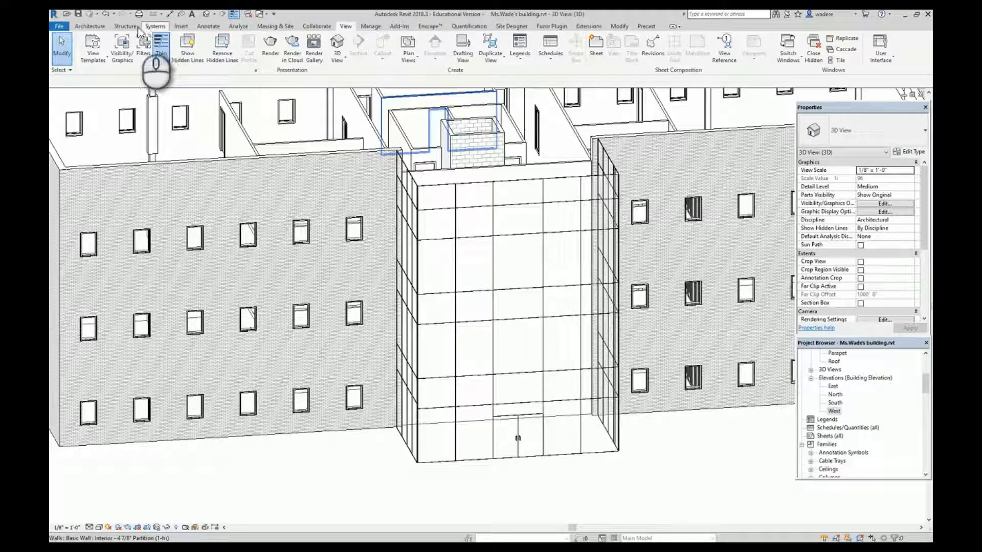
{"action": "left_click", "coordinate": [91, 26]}
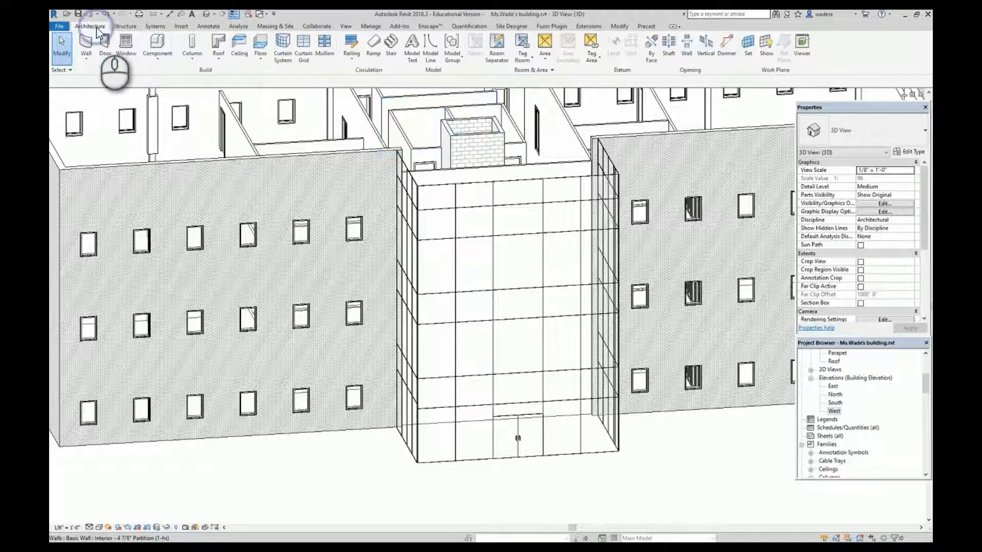
{"action": "left_click", "coordinate": [327, 55]}
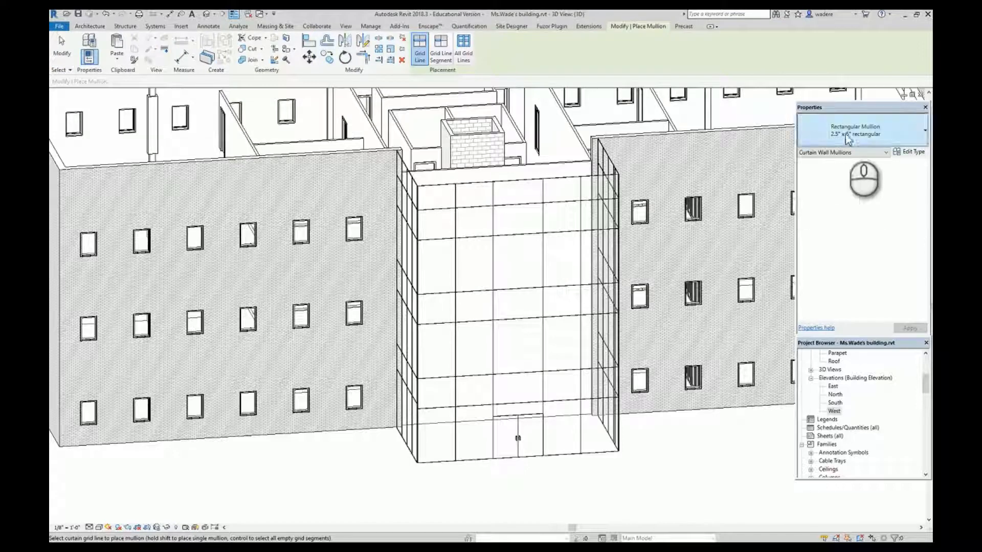
{"action": "left_click", "coordinate": [864, 131]}
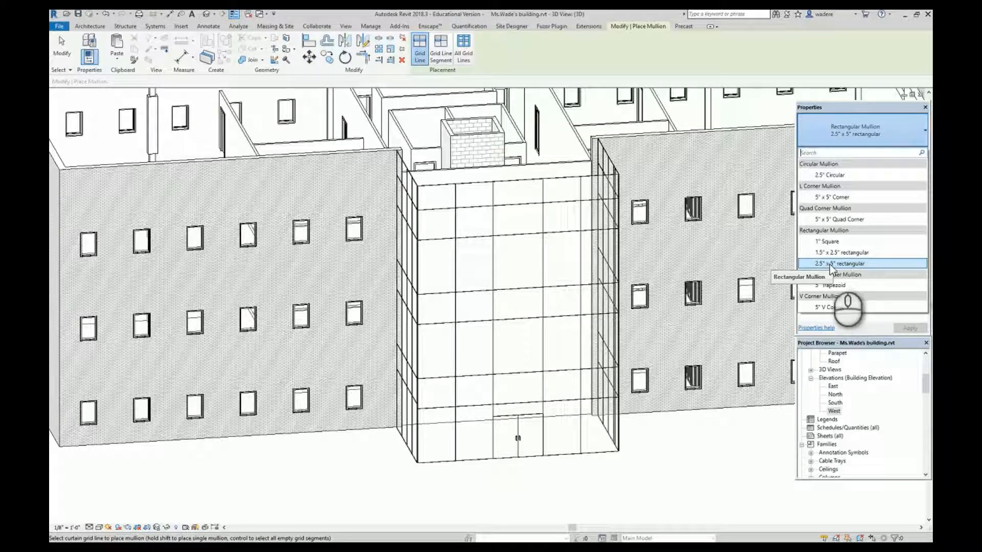
{"action": "left_click", "coordinate": [830, 264]}
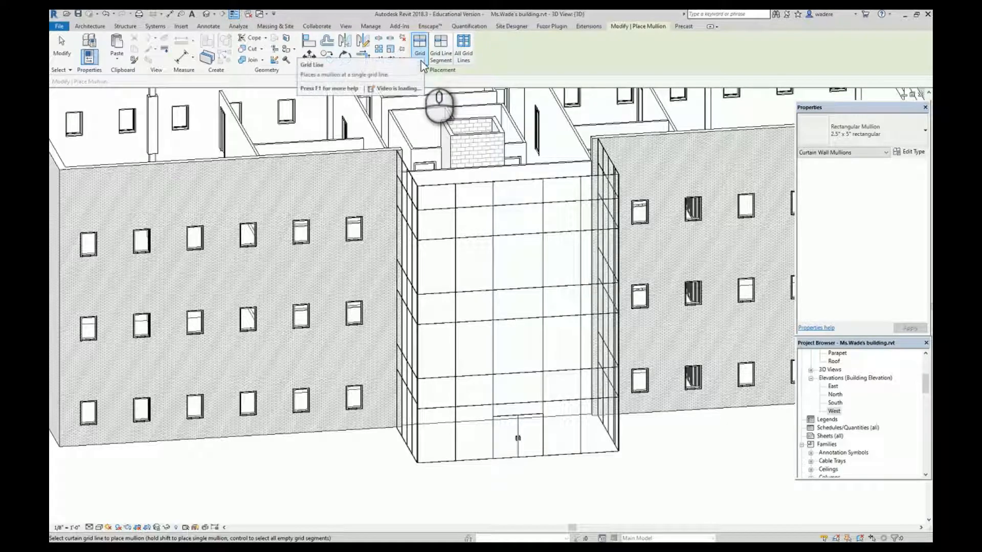
{"action": "left_click", "coordinate": [466, 50]}
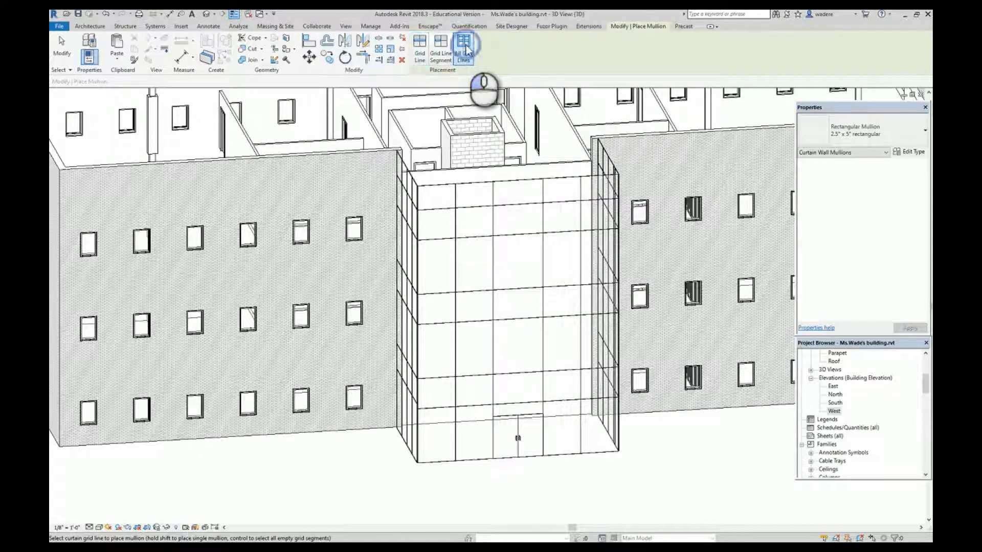
{"action": "left_click", "coordinate": [535, 182]}
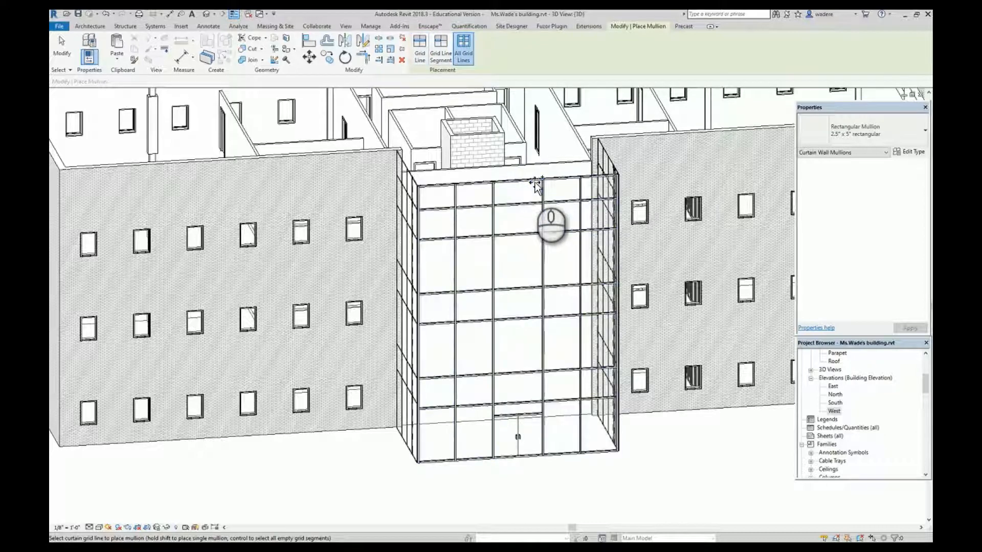
{"action": "left_click", "coordinate": [414, 174]}
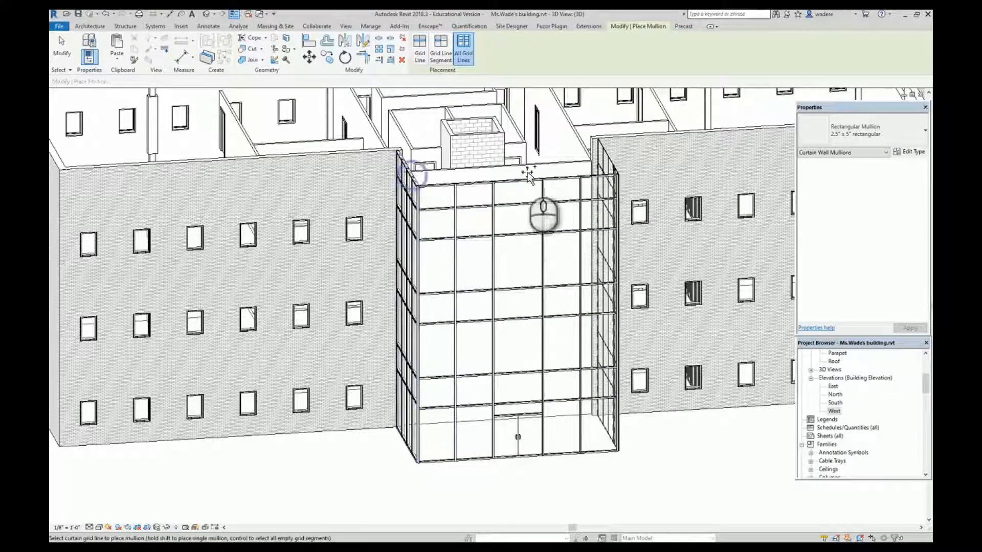
{"action": "left_click", "coordinate": [608, 160]}
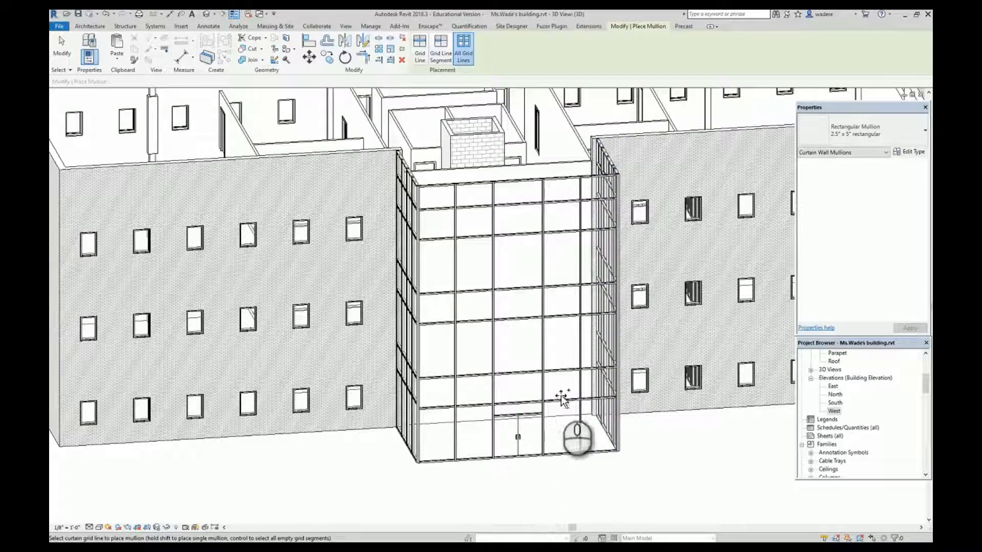
Step: Delete the horizontal mullion running across the threshold of the vestibule's double glass door and dismiss the precast warning
{"action": "scroll", "coordinate": [470, 432], "scroll_direction": "up", "scroll_amount": 4}
{"action": "middle_click_drag", "start_coordinate": [440, 467], "coordinate": [508, 434], "text": "shift"}
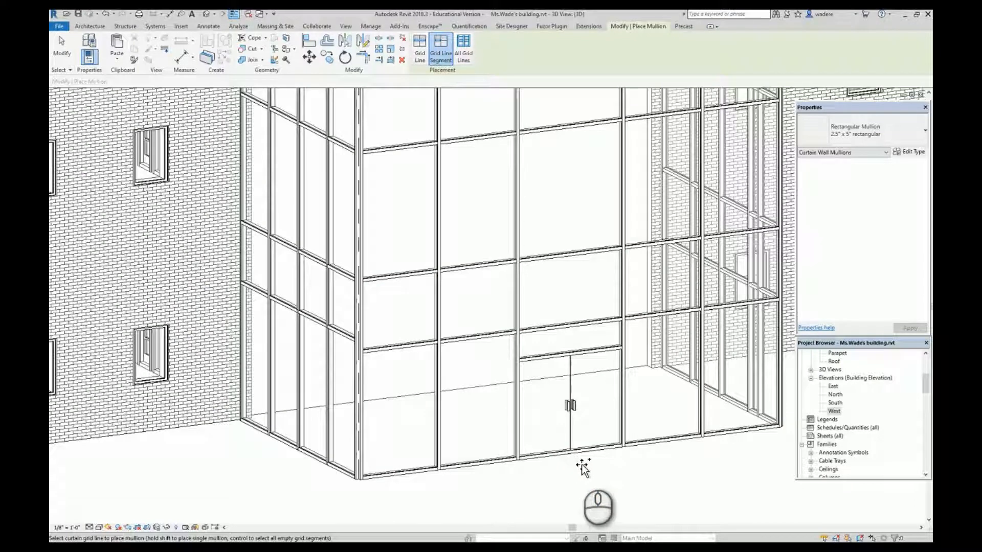
{"action": "key", "text": "Escape"}
{"action": "key", "text": "Escape"}
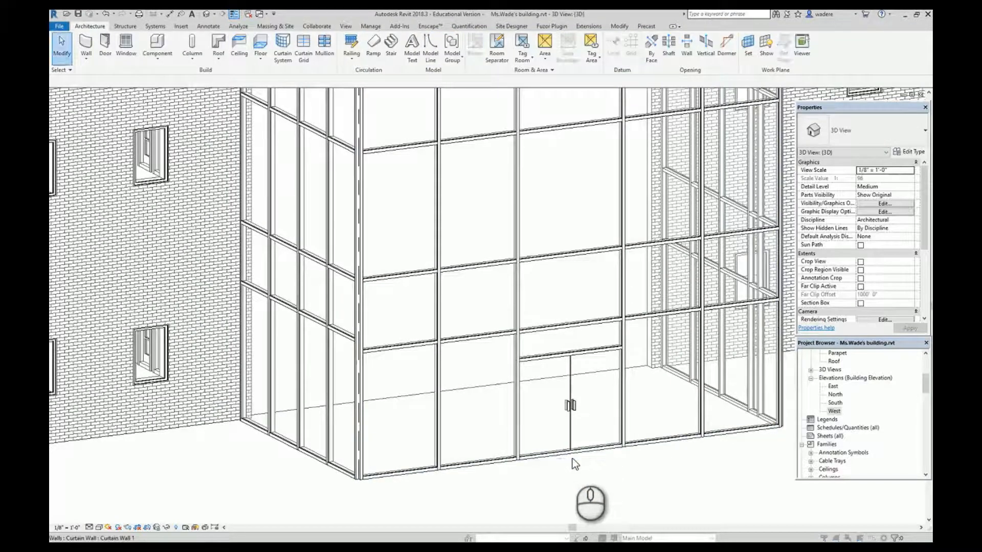
{"action": "key", "text": "Return"}
{"action": "scroll", "coordinate": [576, 475], "scroll_direction": "up", "scroll_amount": 6}
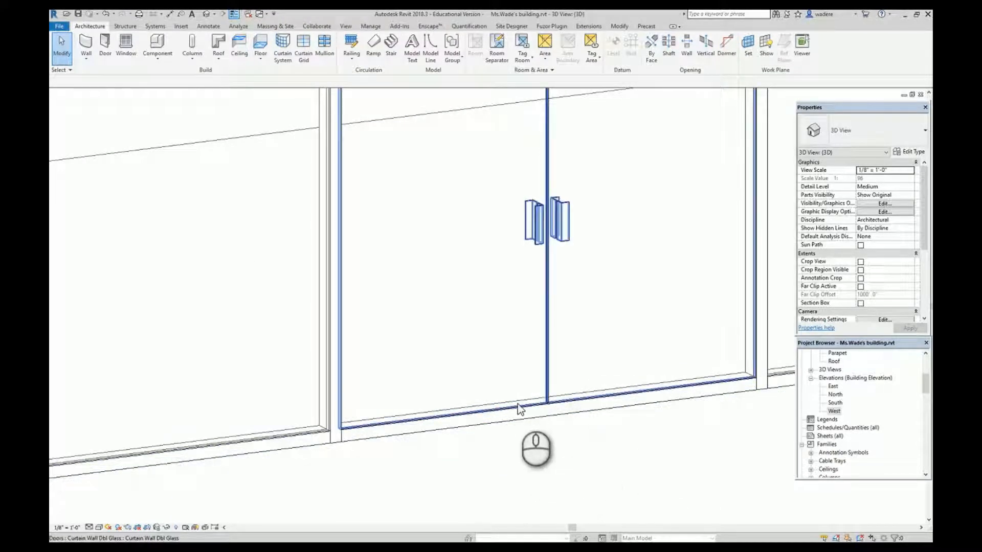
{"action": "left_click", "coordinate": [522, 423]}
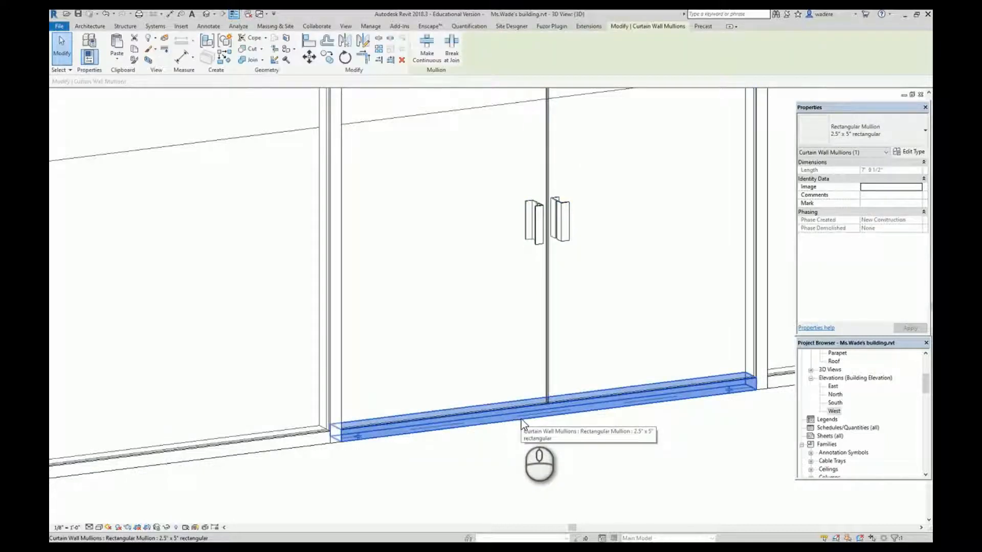
{"action": "left_click", "coordinate": [401, 60]}
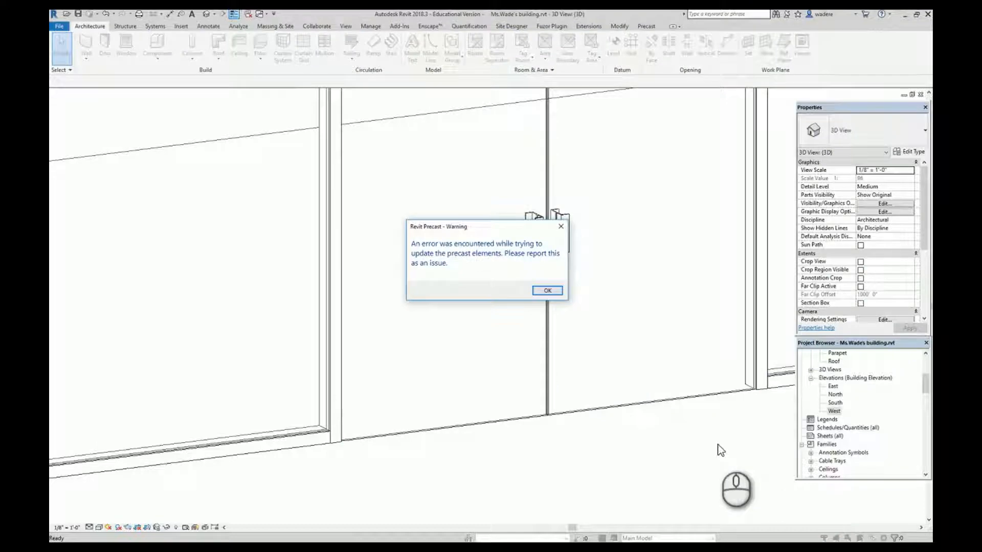
{"action": "left_click", "coordinate": [546, 290]}
Step: Examine the vestibule's door opening and mullions in 3D from close up, from a distance and from both front corners
{"action": "scroll", "coordinate": [696, 351], "scroll_direction": "down", "scroll_amount": 8}
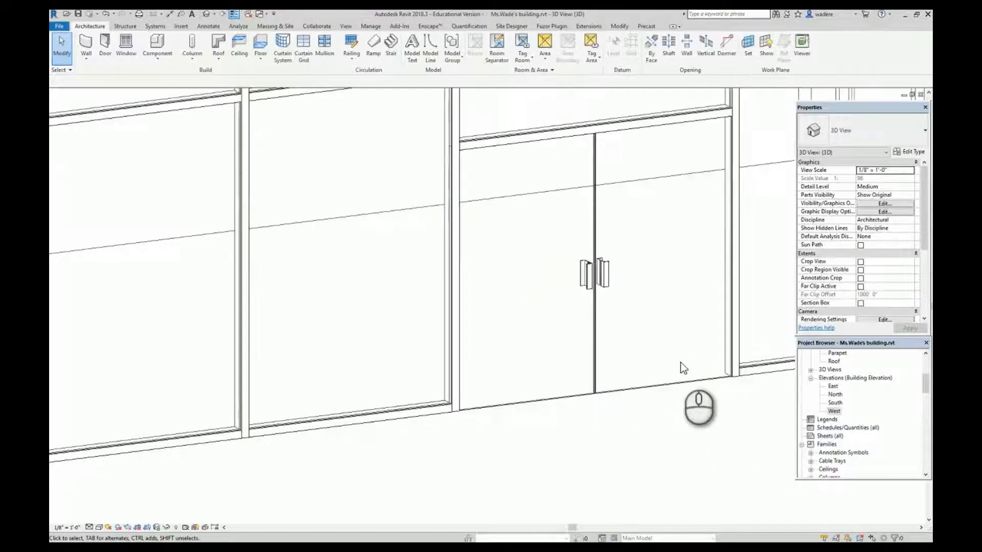
{"action": "scroll", "coordinate": [716, 395], "scroll_direction": "down", "scroll_amount": 2}
{"action": "middle_click_drag", "start_coordinate": [719, 396], "coordinate": [597, 491]}
{"action": "scroll", "coordinate": [616, 355], "scroll_direction": "down", "scroll_amount": 2}
{"action": "middle_click_drag", "start_coordinate": [616, 355], "coordinate": [596, 426]}
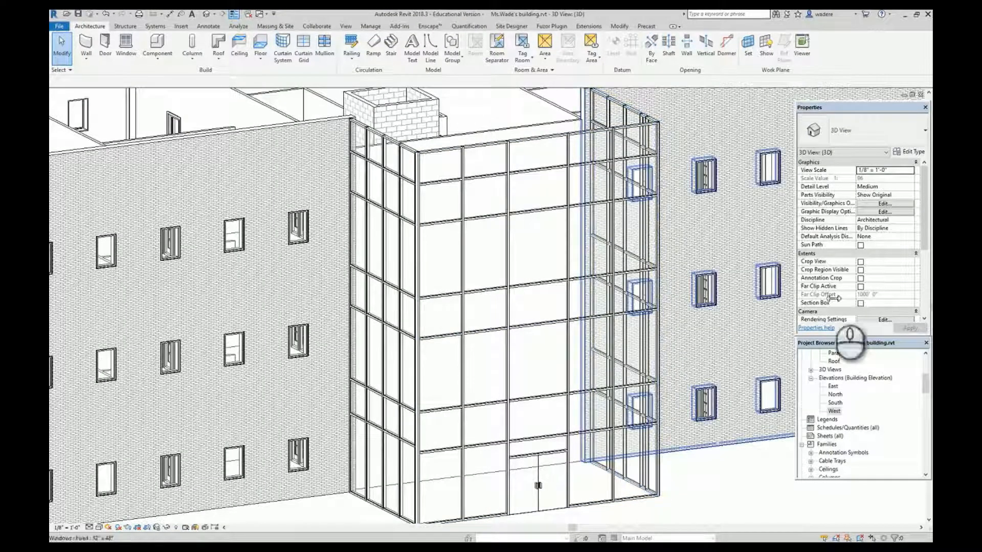
{"action": "scroll", "coordinate": [584, 495], "scroll_direction": "down", "scroll_amount": 3}
{"action": "middle_click_drag", "start_coordinate": [704, 508], "coordinate": [661, 401]}
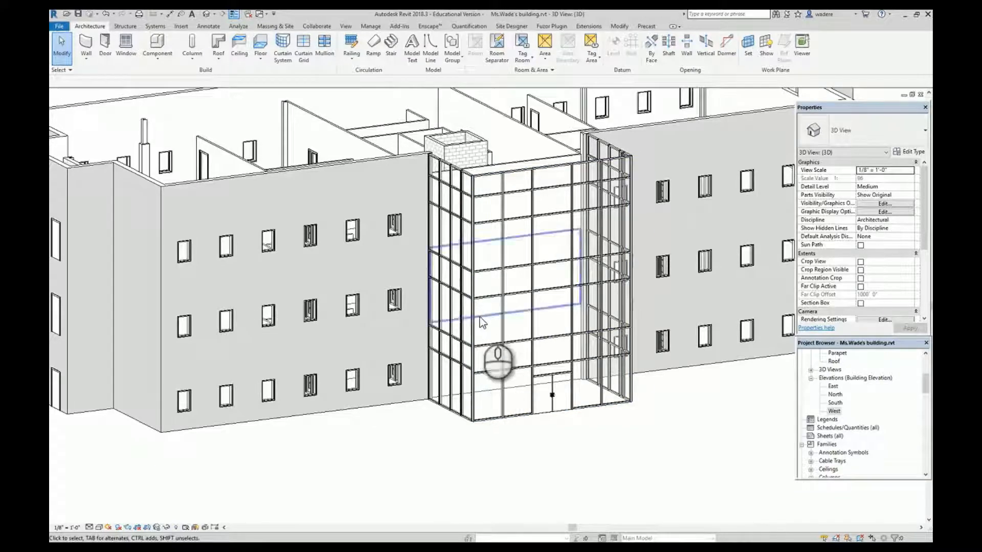
{"action": "scroll", "coordinate": [485, 382], "scroll_direction": "up", "scroll_amount": 3}
{"action": "scroll", "coordinate": [501, 390], "scroll_direction": "down", "scroll_amount": 2}
{"action": "middle_click_drag", "start_coordinate": [548, 396], "coordinate": [401, 404], "text": "shift"}
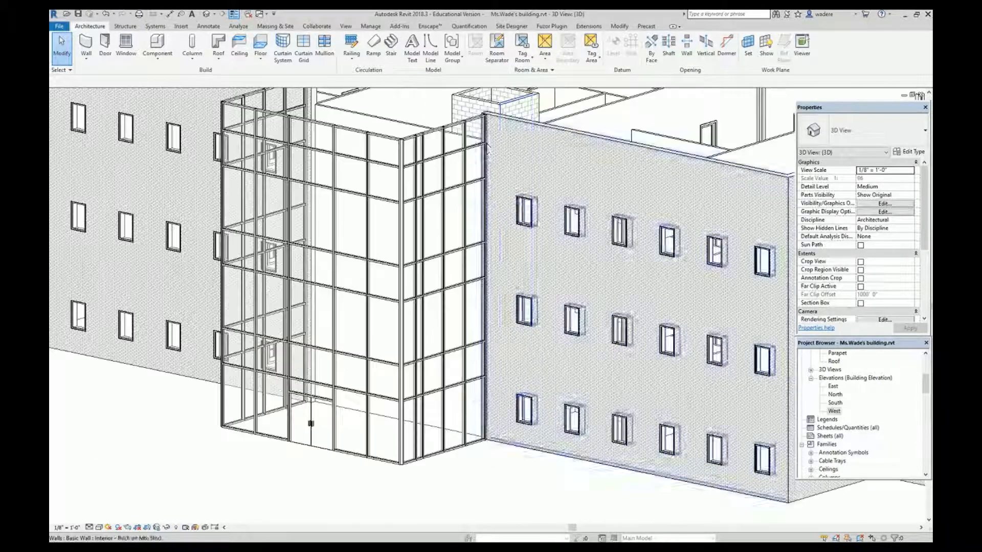
Step: Switch to the browser's assignment page and read the curtain wall instructions on doors, mullions, corner joints and the horizontal mullion beside door openings
{"action": "mouse_move", "coordinate": [198, 548]}
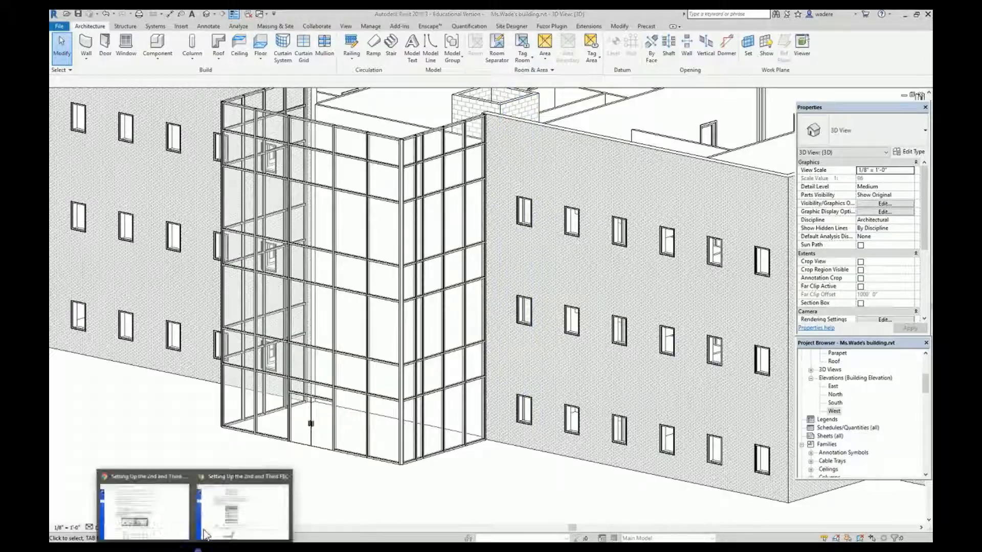
{"action": "left_click", "coordinate": [156, 509]}
{"action": "scroll", "coordinate": [458, 332], "scroll_direction": "down", "scroll_amount": 3}
{"action": "scroll", "coordinate": [458, 332], "scroll_direction": "down", "scroll_amount": 2}
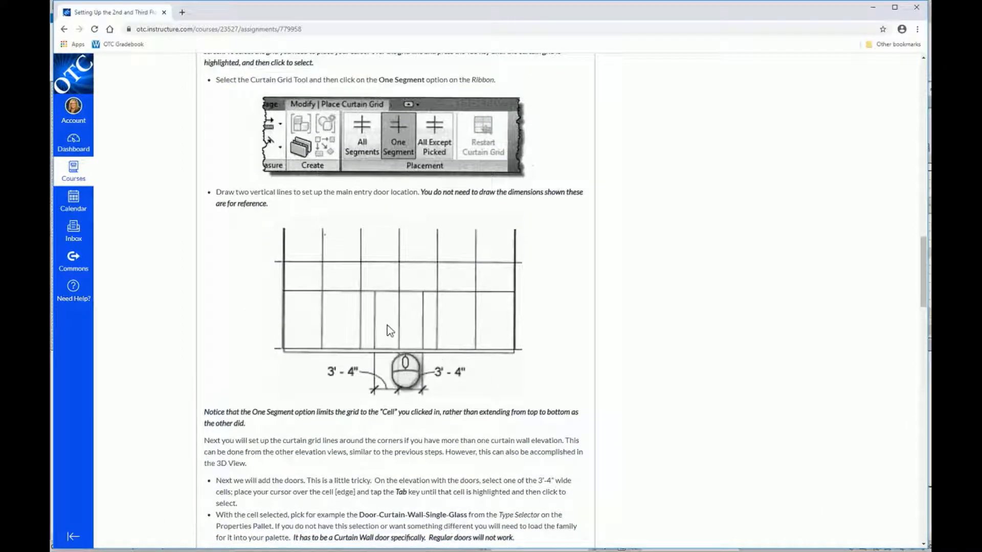
{"action": "scroll", "coordinate": [476, 375], "scroll_direction": "down", "scroll_amount": 5}
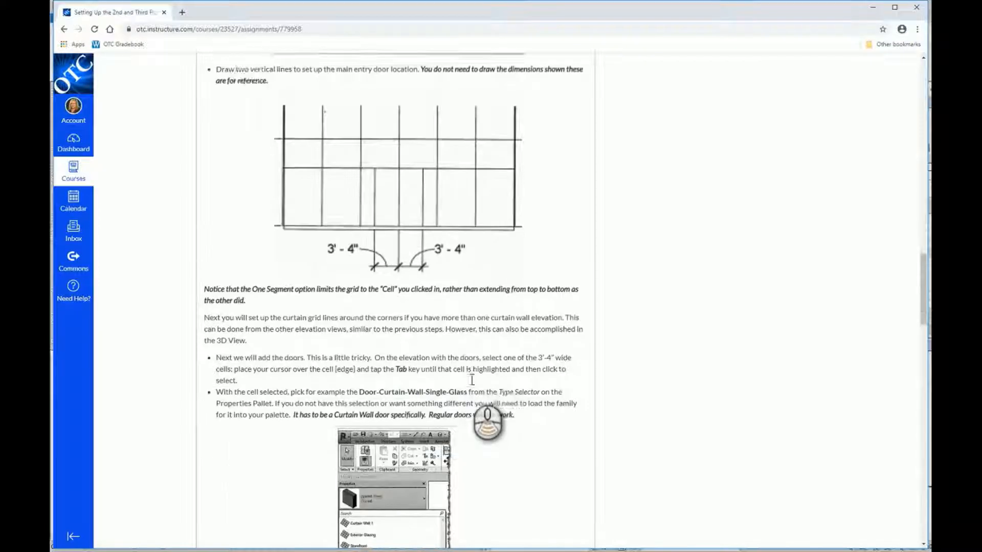
{"action": "scroll", "coordinate": [484, 354], "scroll_direction": "down", "scroll_amount": 4}
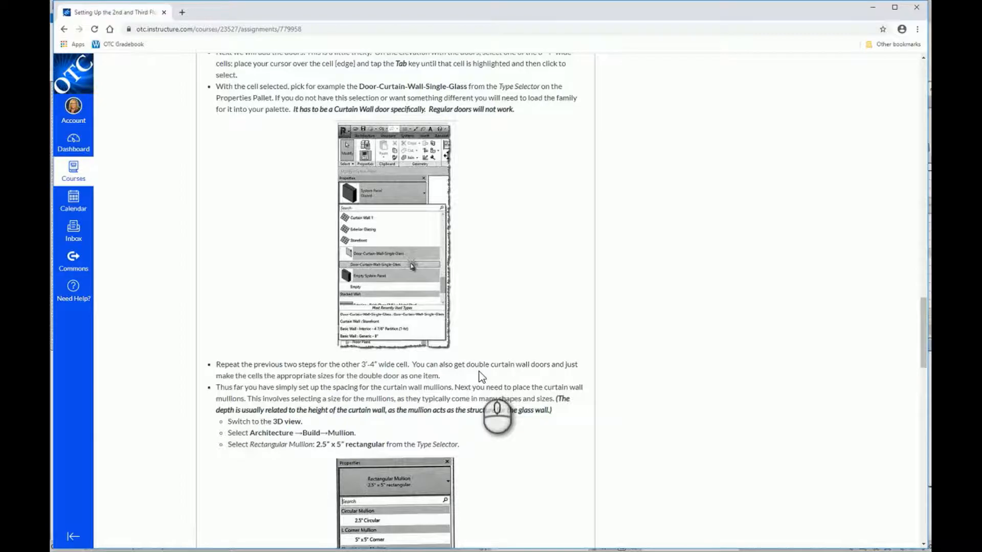
{"action": "scroll", "coordinate": [480, 377], "scroll_direction": "down", "scroll_amount": 5}
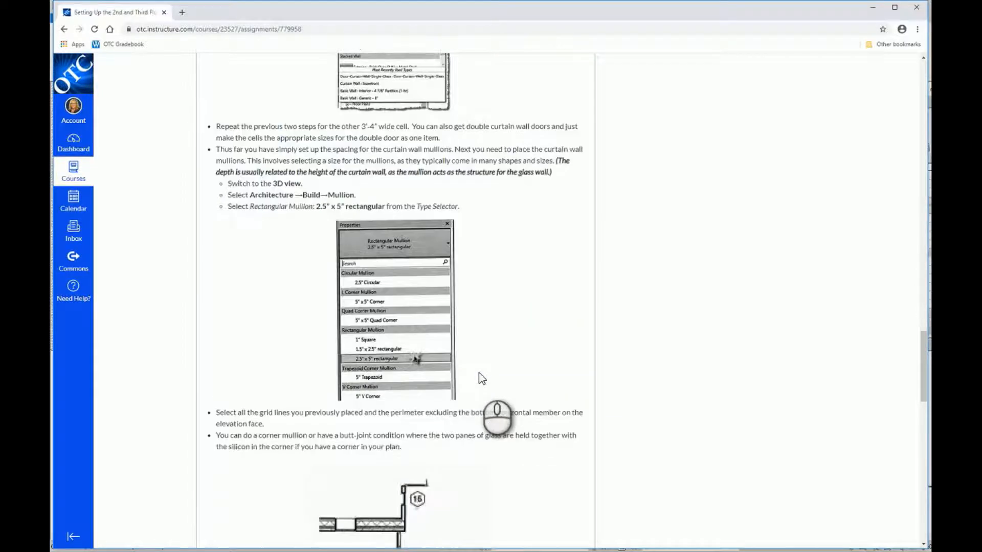
{"action": "scroll", "coordinate": [479, 373], "scroll_direction": "down", "scroll_amount": 7}
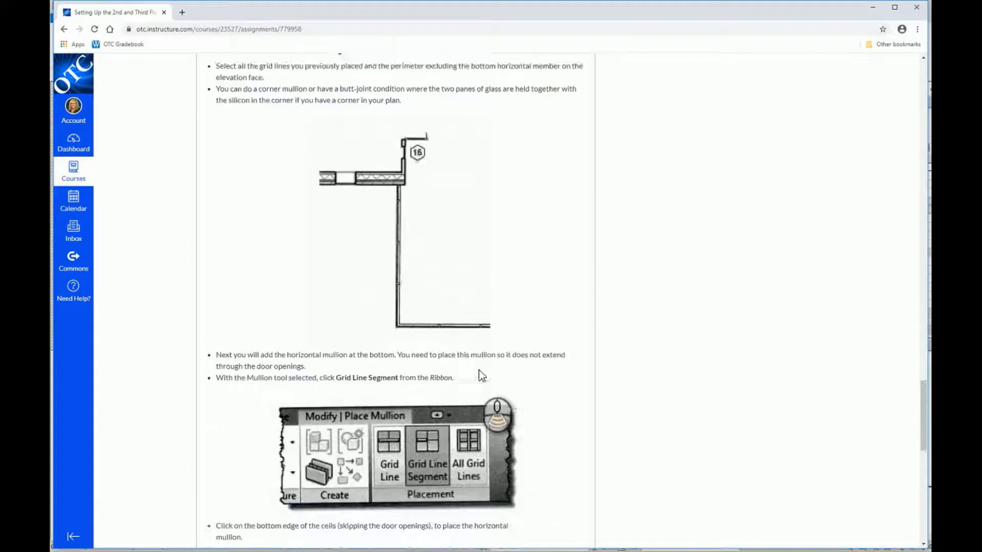
{"action": "scroll", "coordinate": [478, 369], "scroll_direction": "down", "scroll_amount": 1}
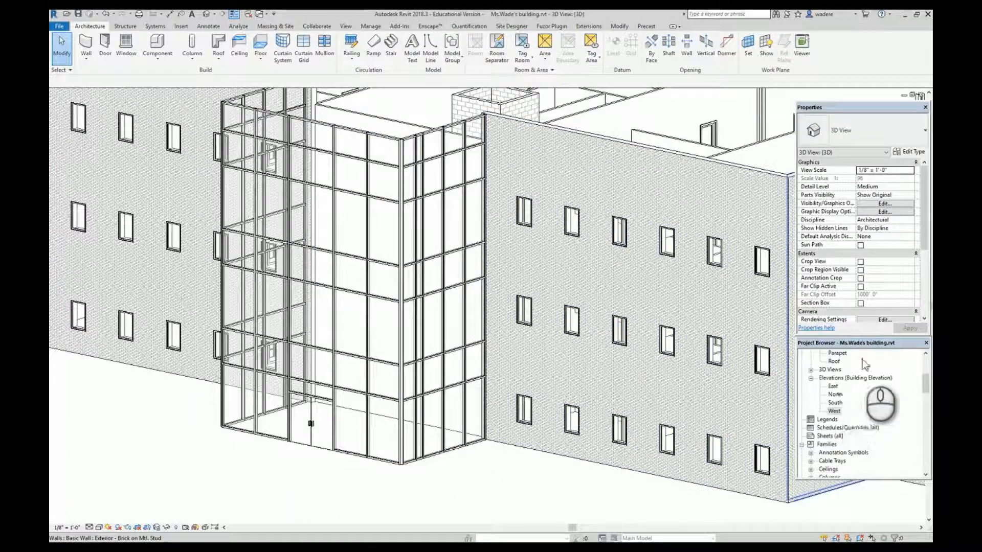
Step: Switch back to Revit and, in the Level 1 floor plan, align the north end of the vestibule's west curtain wall with the brick wall's exterior face
{"action": "scroll", "coordinate": [864, 364], "scroll_direction": "up", "scroll_amount": 4}
{"action": "double_click", "coordinate": [835, 369]}
{"action": "scroll", "coordinate": [344, 340], "scroll_direction": "up", "scroll_amount": 4}
{"action": "scroll", "coordinate": [357, 307], "scroll_direction": "up", "scroll_amount": 4}
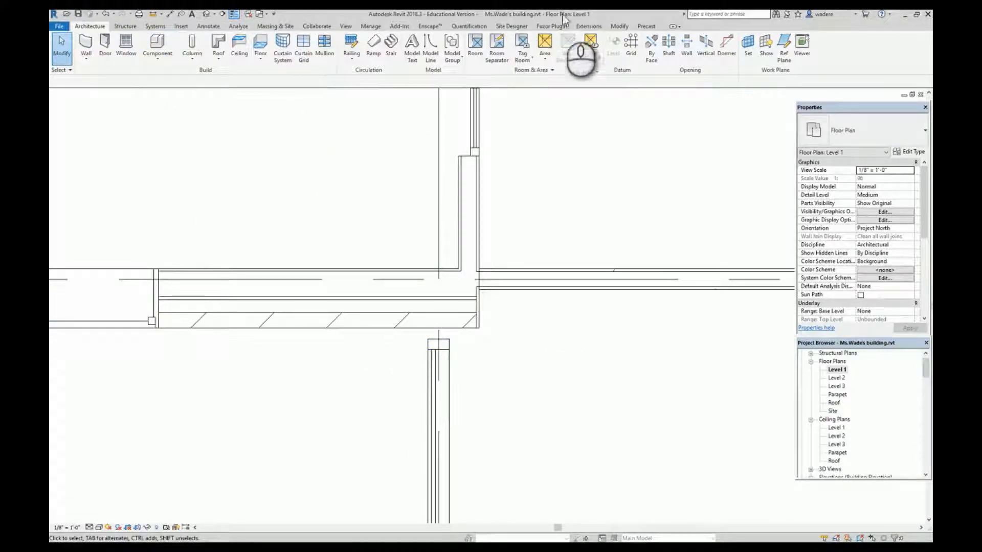
{"action": "left_click", "coordinate": [620, 26]}
{"action": "left_click", "coordinate": [307, 44]}
{"action": "left_click", "coordinate": [450, 330]}
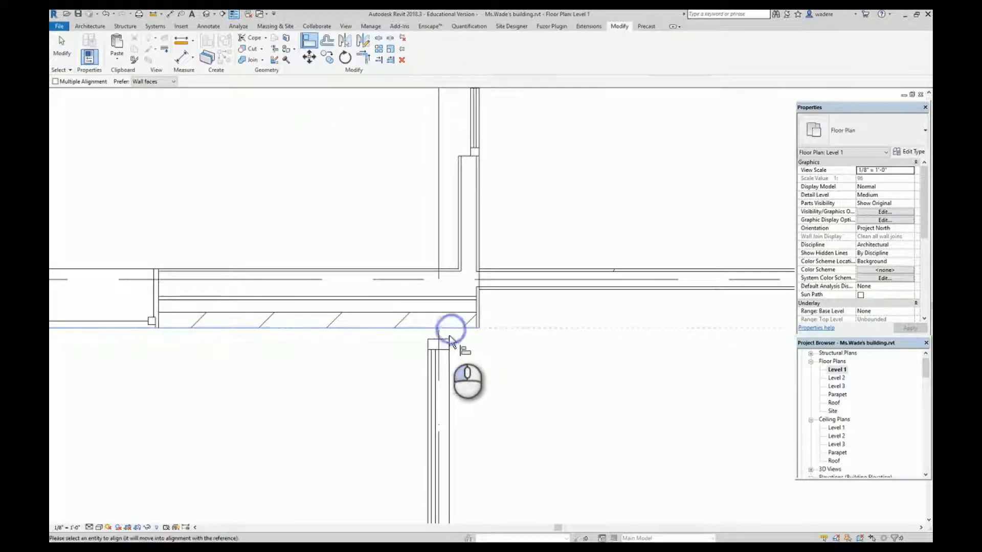
{"action": "left_click", "coordinate": [446, 340]}
{"action": "left_click", "coordinate": [528, 359]}
Step: Examine where the vestibule's east curtain wall meets the exterior brick wall, and the overall vestibule layout in plan
{"action": "scroll", "coordinate": [547, 378], "scroll_direction": "down", "scroll_amount": 3}
{"action": "scroll", "coordinate": [585, 406], "scroll_direction": "down", "scroll_amount": 2}
{"action": "middle_click_drag", "start_coordinate": [626, 408], "coordinate": [110, 393]}
{"action": "scroll", "coordinate": [596, 377], "scroll_direction": "up", "scroll_amount": 4}
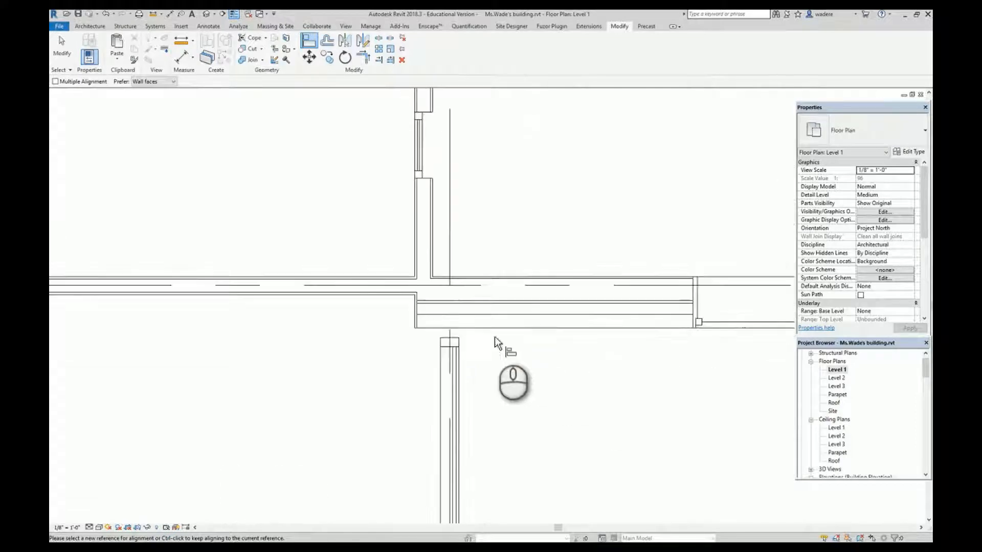
{"action": "scroll", "coordinate": [526, 397], "scroll_direction": "down", "scroll_amount": 1}
{"action": "scroll", "coordinate": [516, 409], "scroll_direction": "down", "scroll_amount": 5}
{"action": "middle_click_drag", "start_coordinate": [523, 452], "coordinate": [582, 360]}
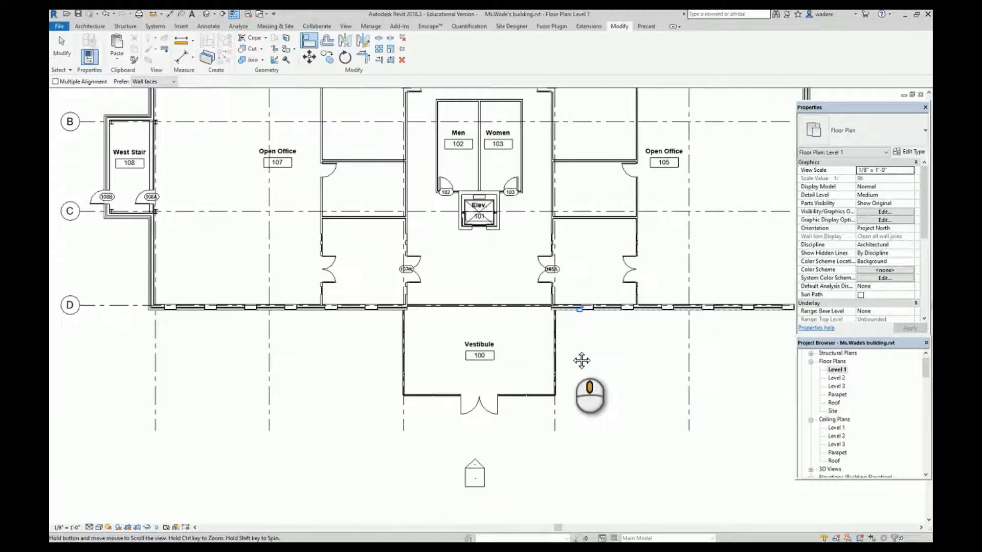